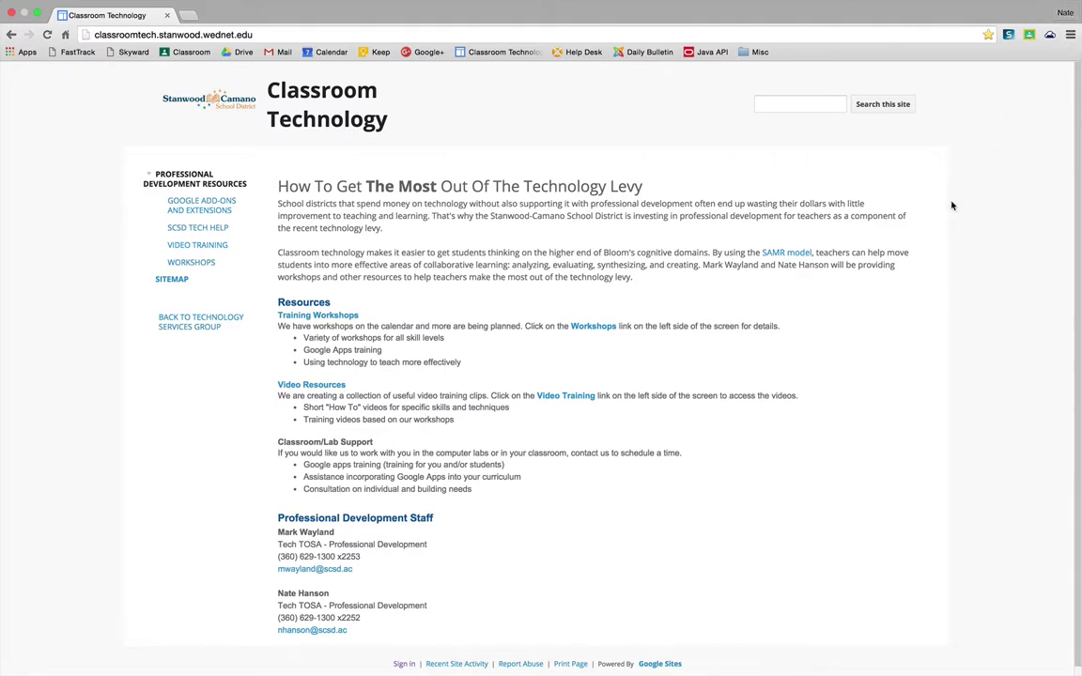
Check which profile is signed in to the browser
click(1062, 12)
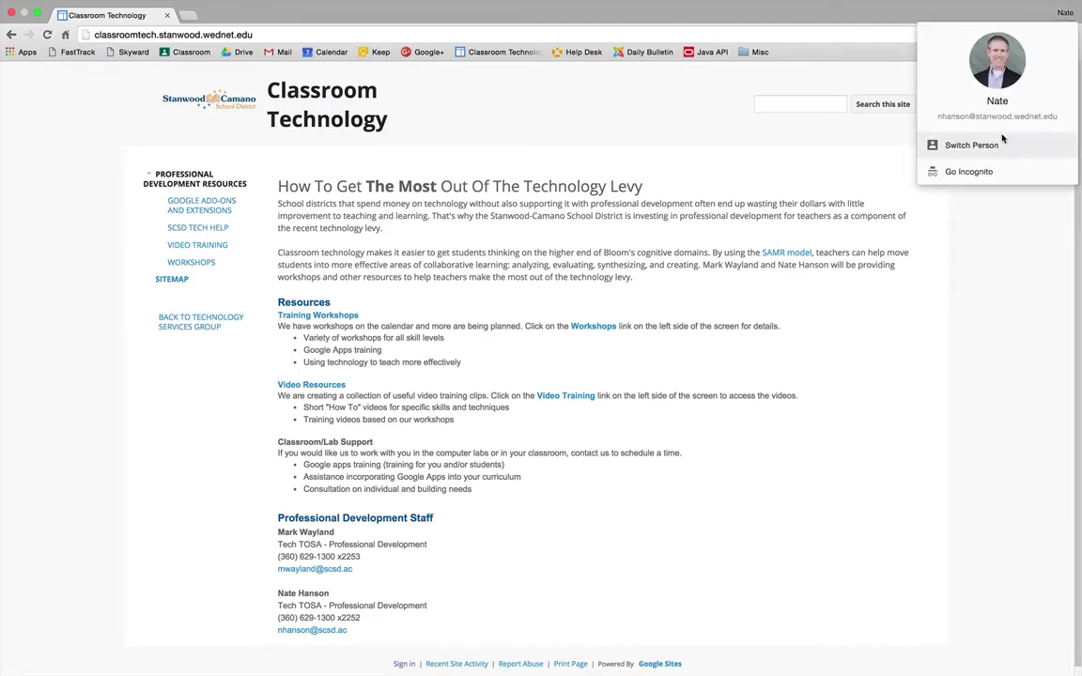
click(900, 19)
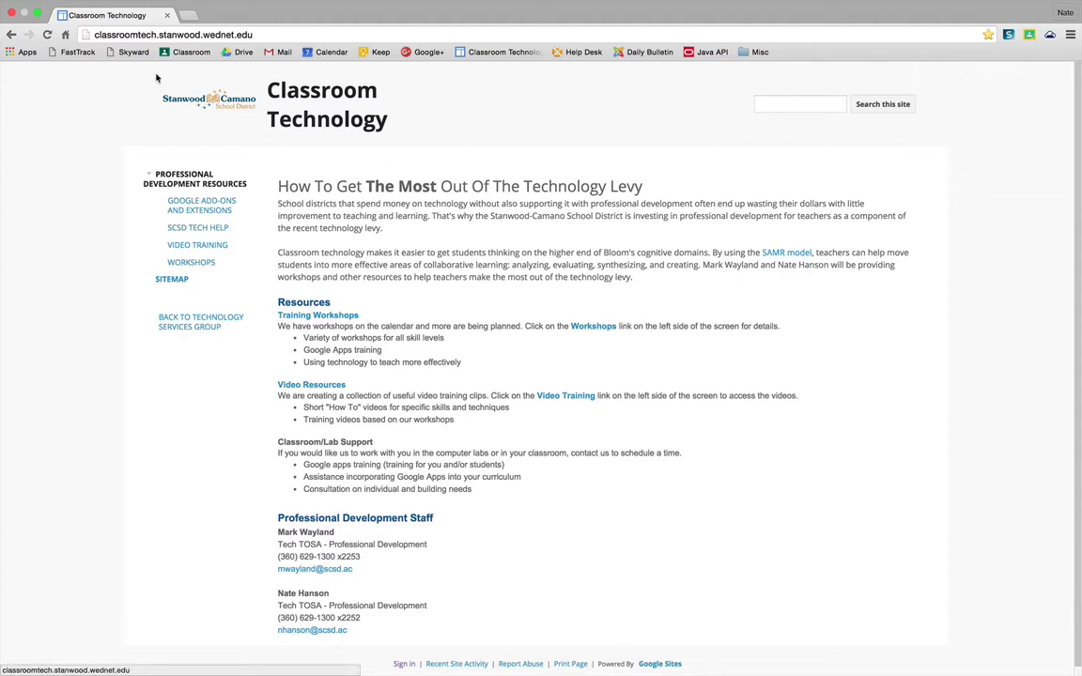
Open the Google Add-ons and Extensions page of the Classroom Technology site and go to its Chrome Extensions section
click(95, 34)
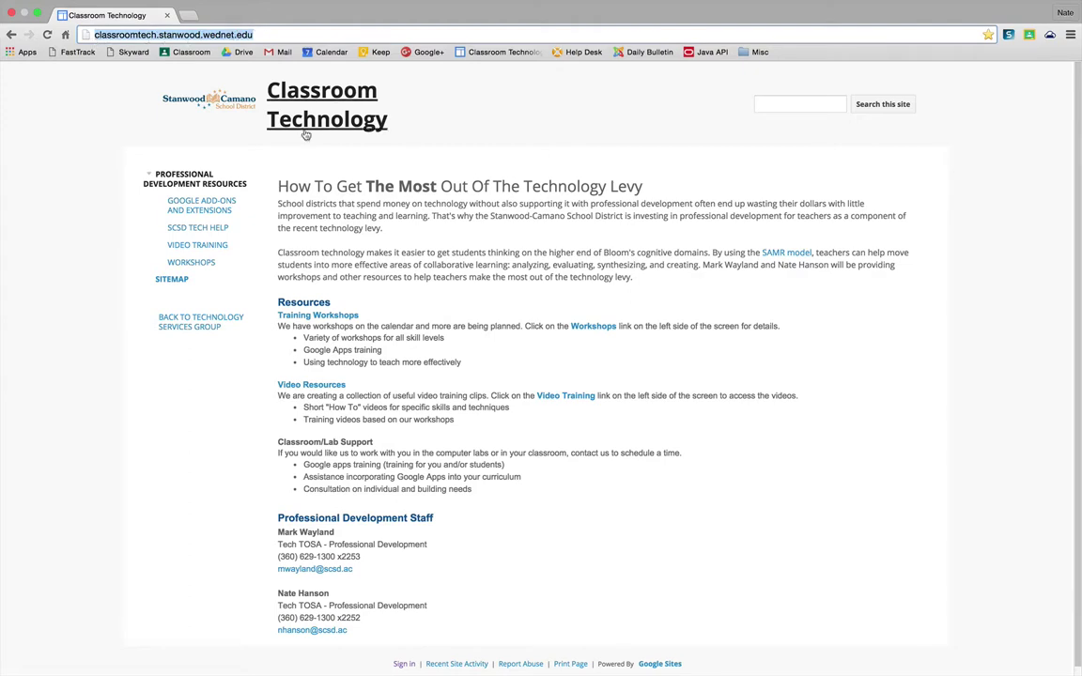
click(314, 208)
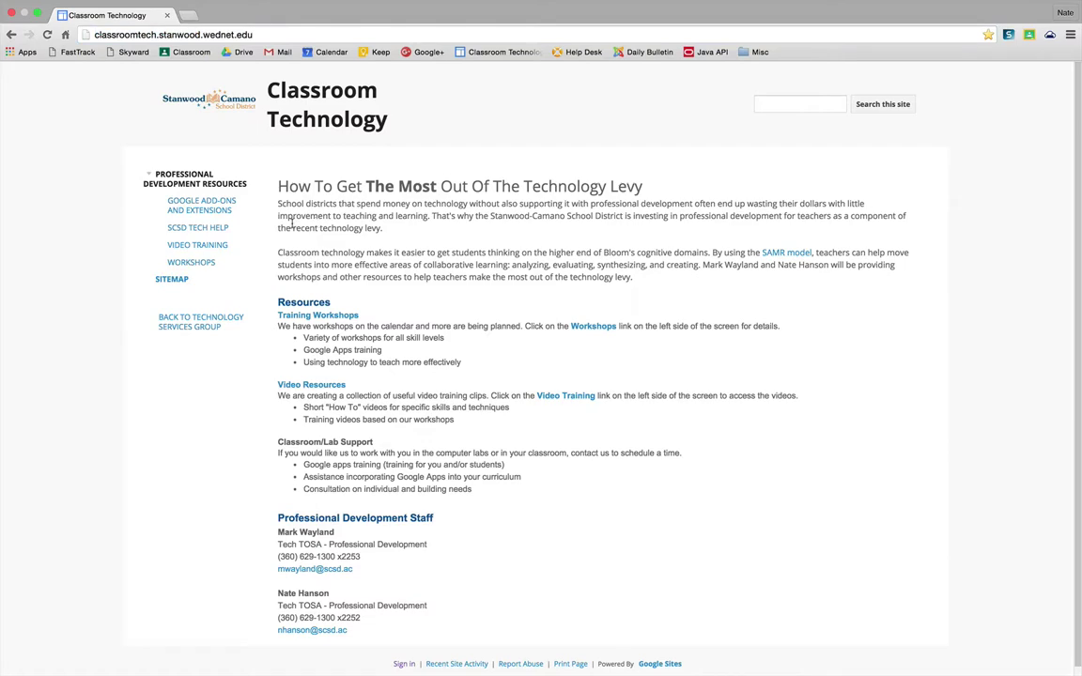
click(191, 208)
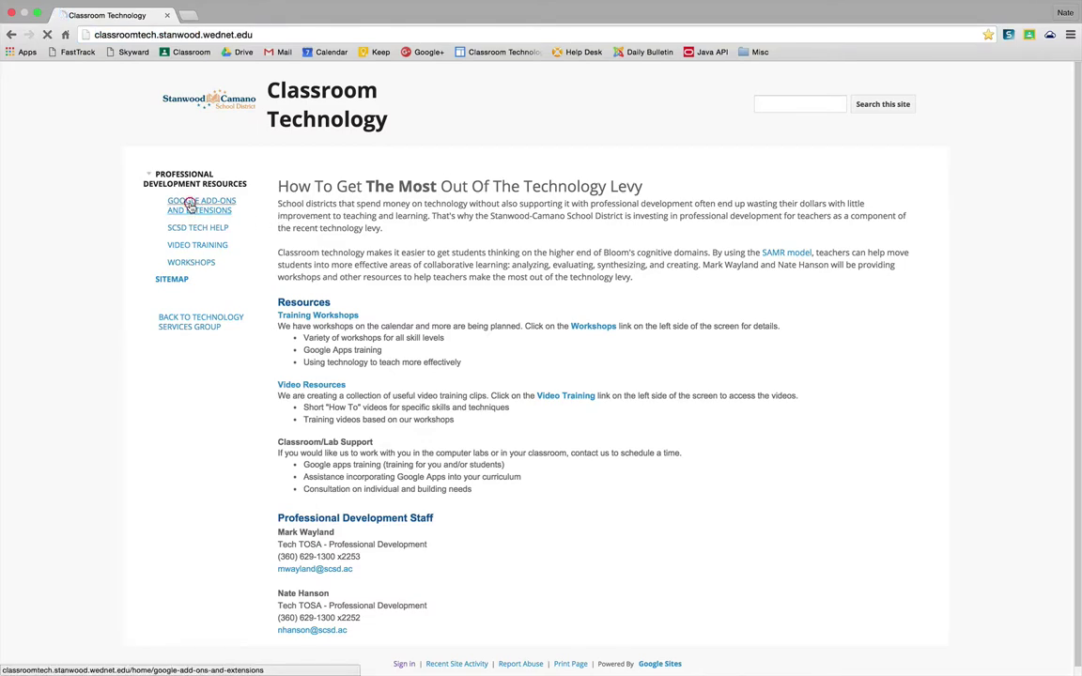
scroll(582, 232, down, 1)
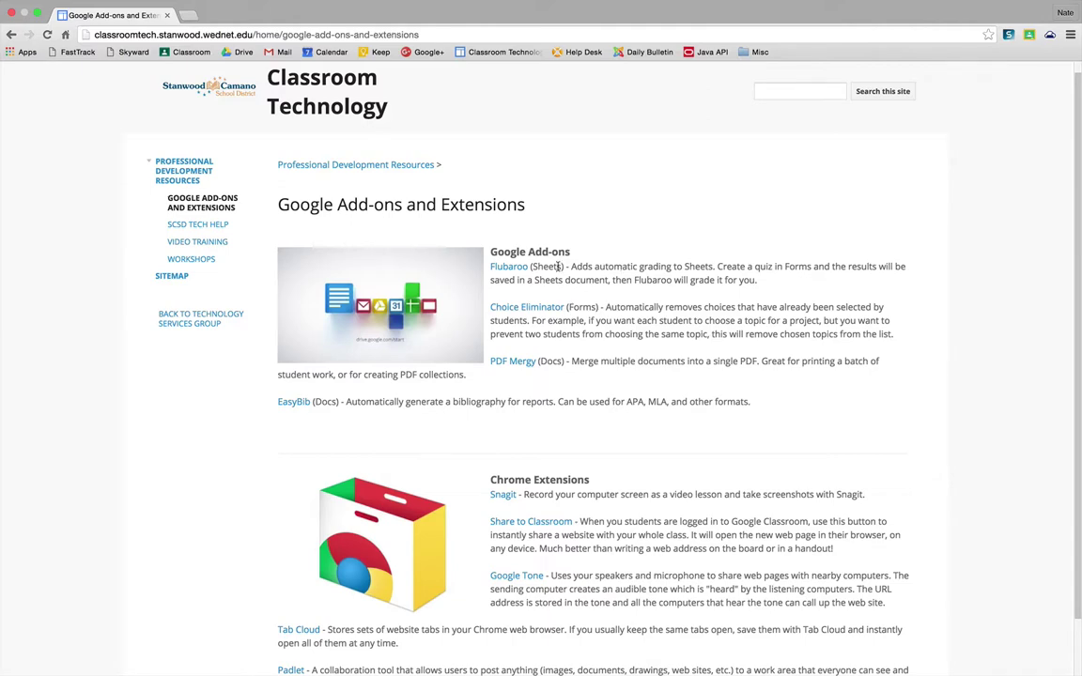
scroll(582, 275, down, 2)
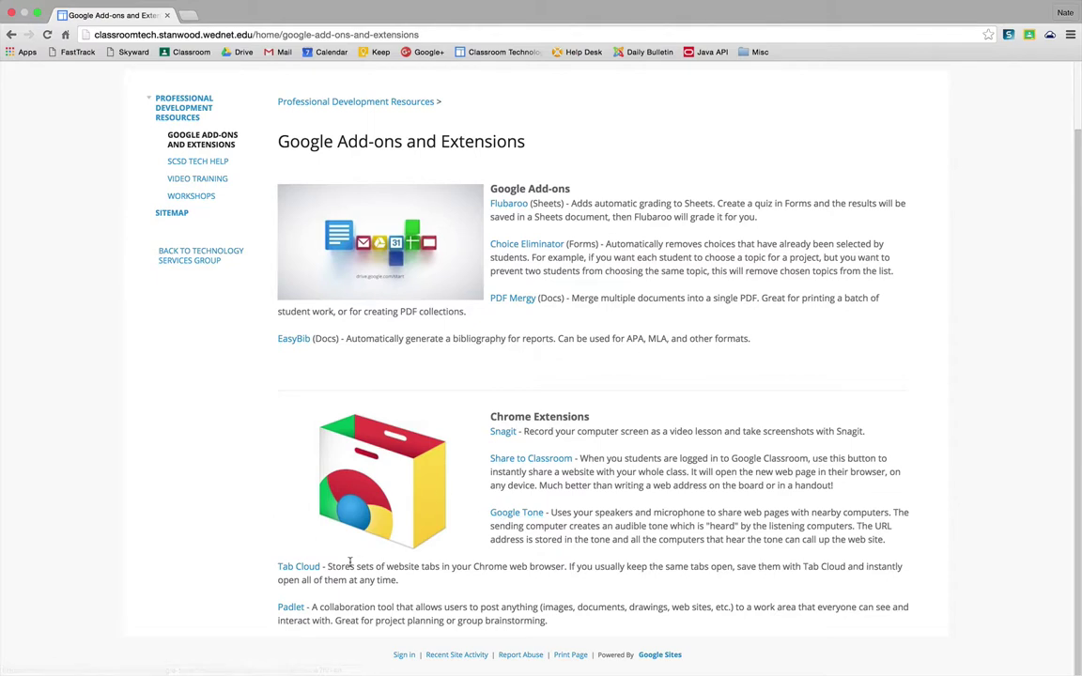
View the Snagit extension's Chrome Web Store listing from the Chrome Extensions section and return to the resource page
click(502, 433)
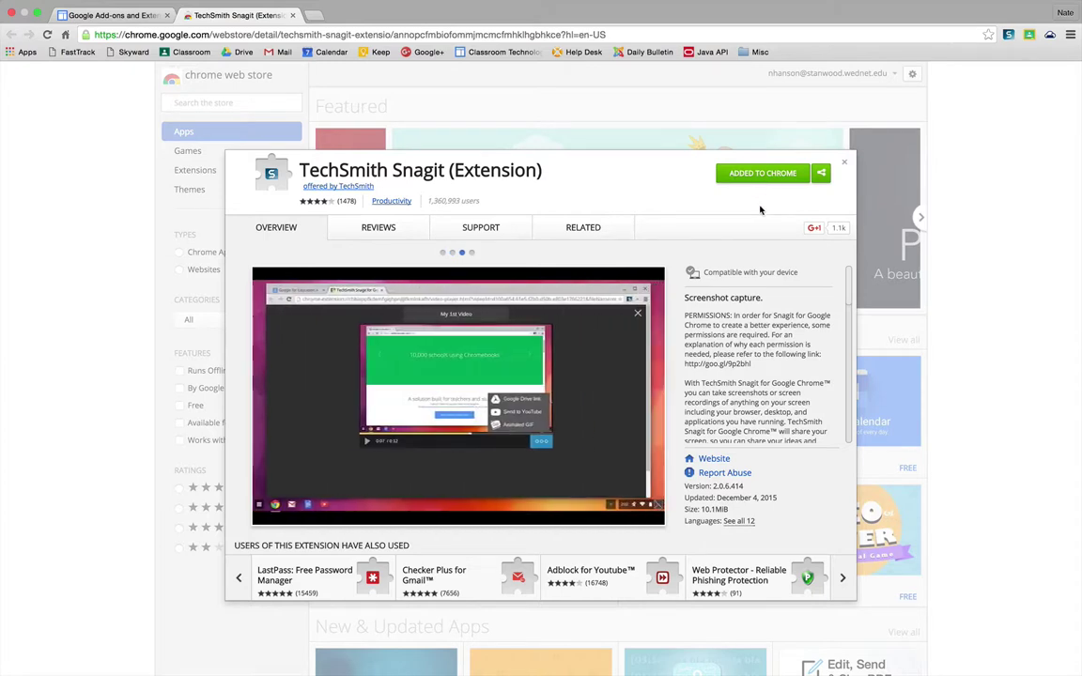
click(845, 163)
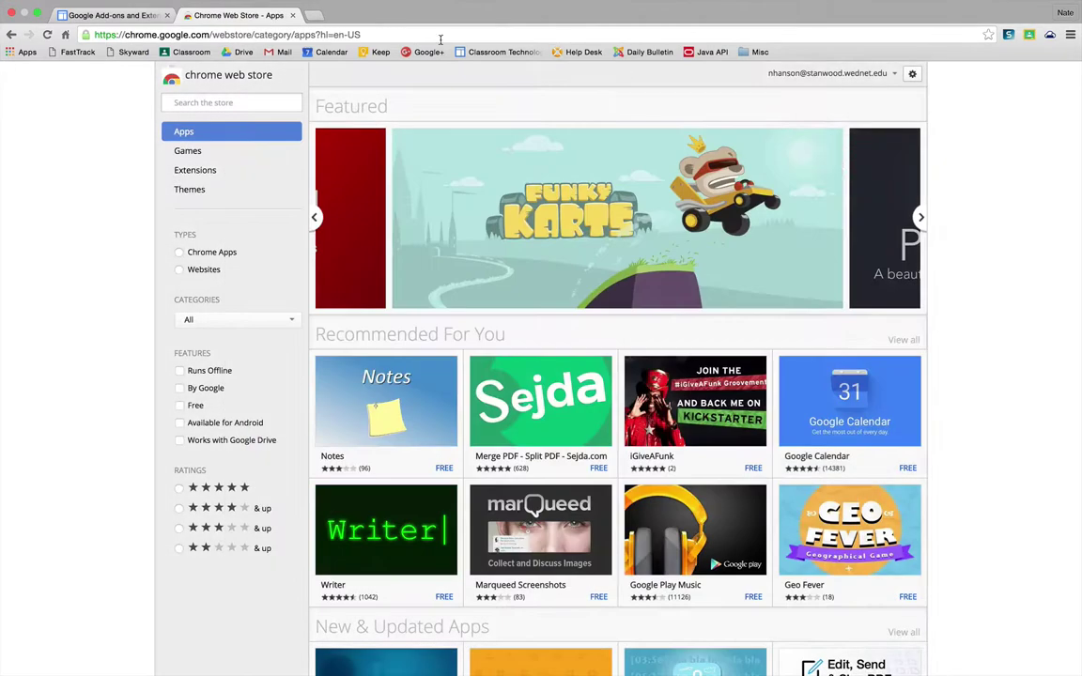
click(293, 15)
click(701, 134)
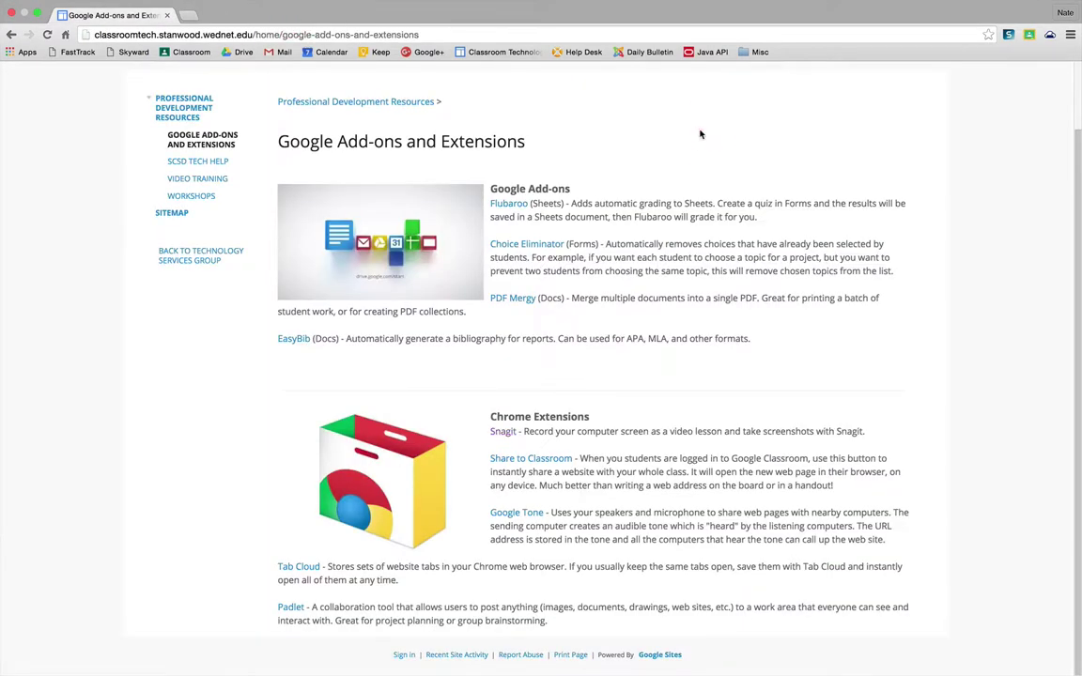
Capture a 1015 x 423 region with Snagit, covering the page heading and the whole Google Add-ons section
click(1008, 35)
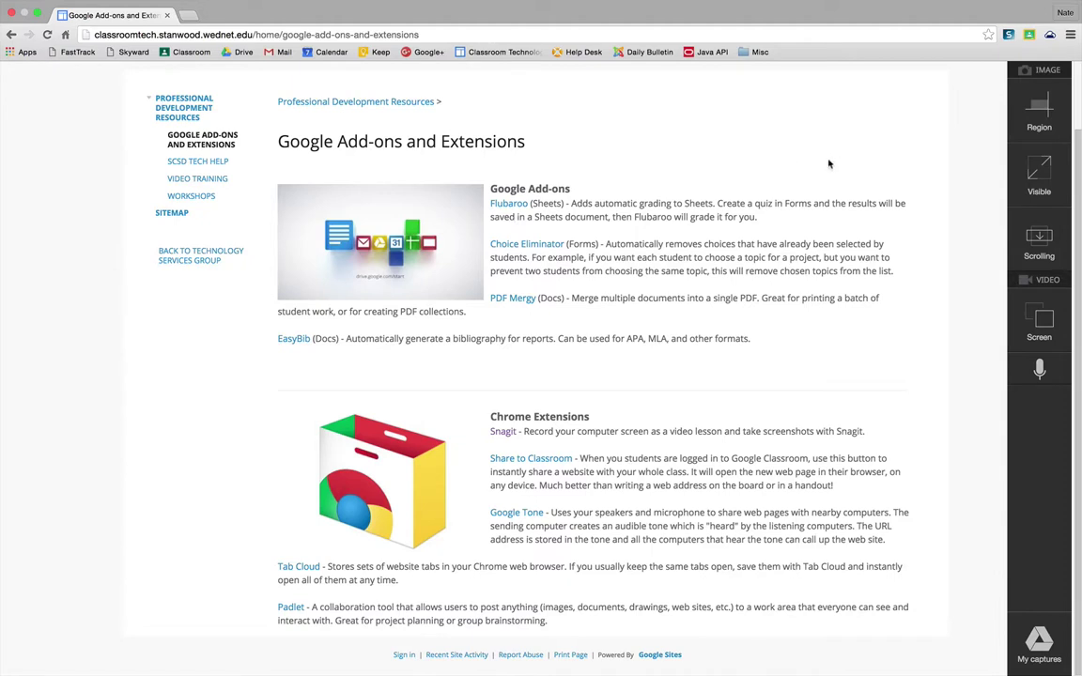
click(1023, 127)
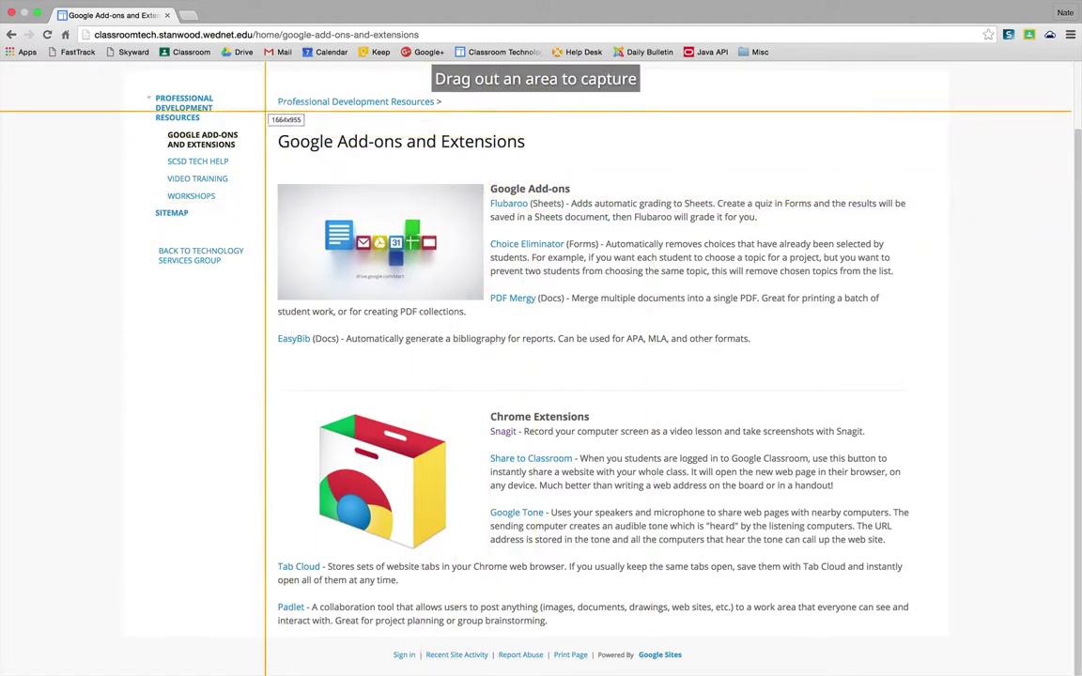
drag(261, 85, 755, 351)
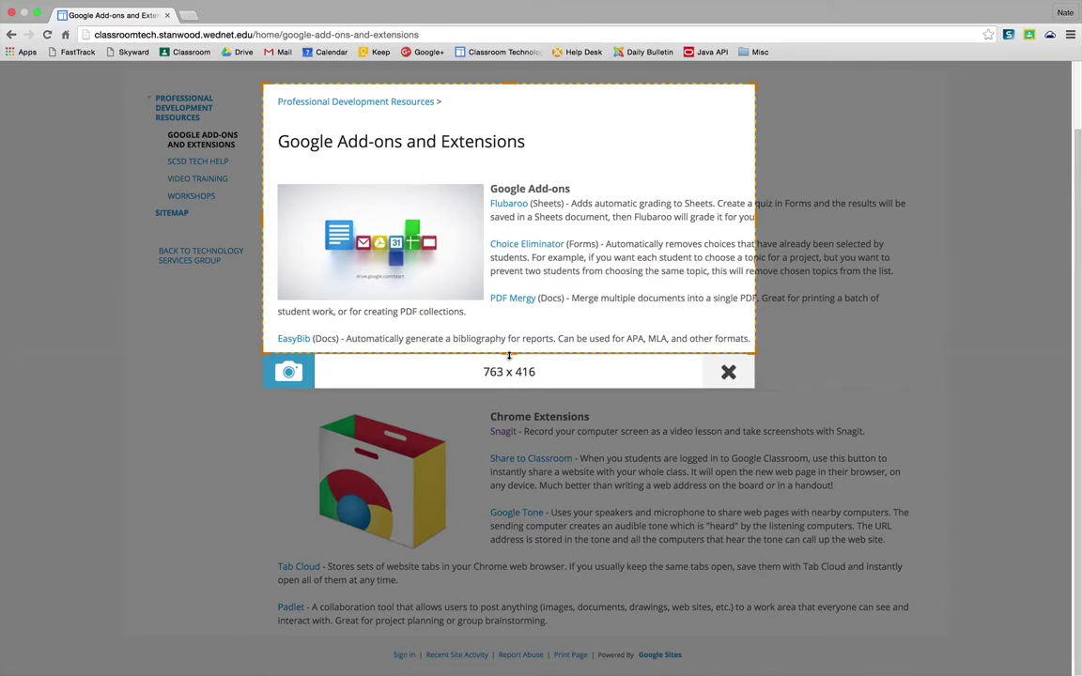
mouse_move(508, 354)
mouse_down()
mouse_move(508, 336)
mouse_move(508, 357)
mouse_up()
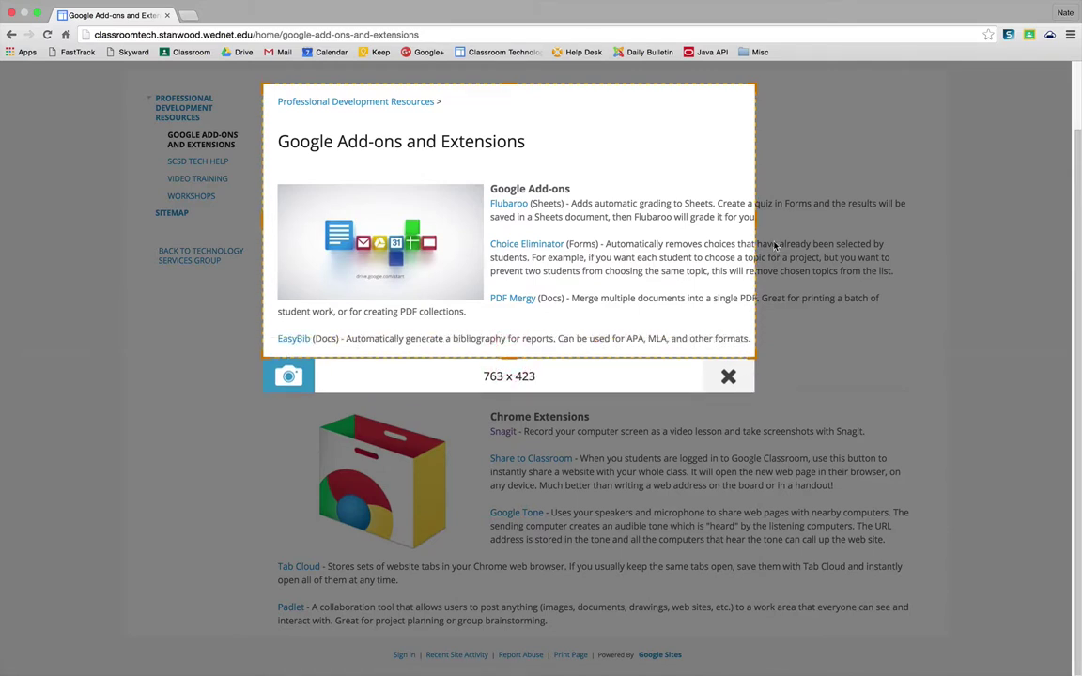
drag(756, 220, 917, 225)
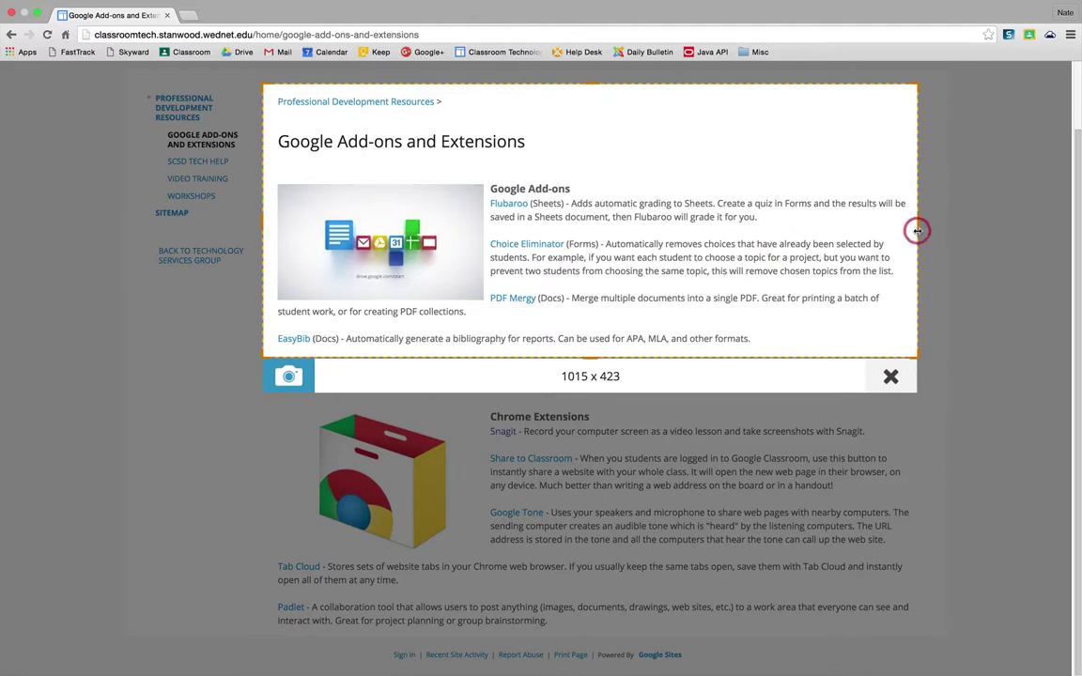
click(290, 377)
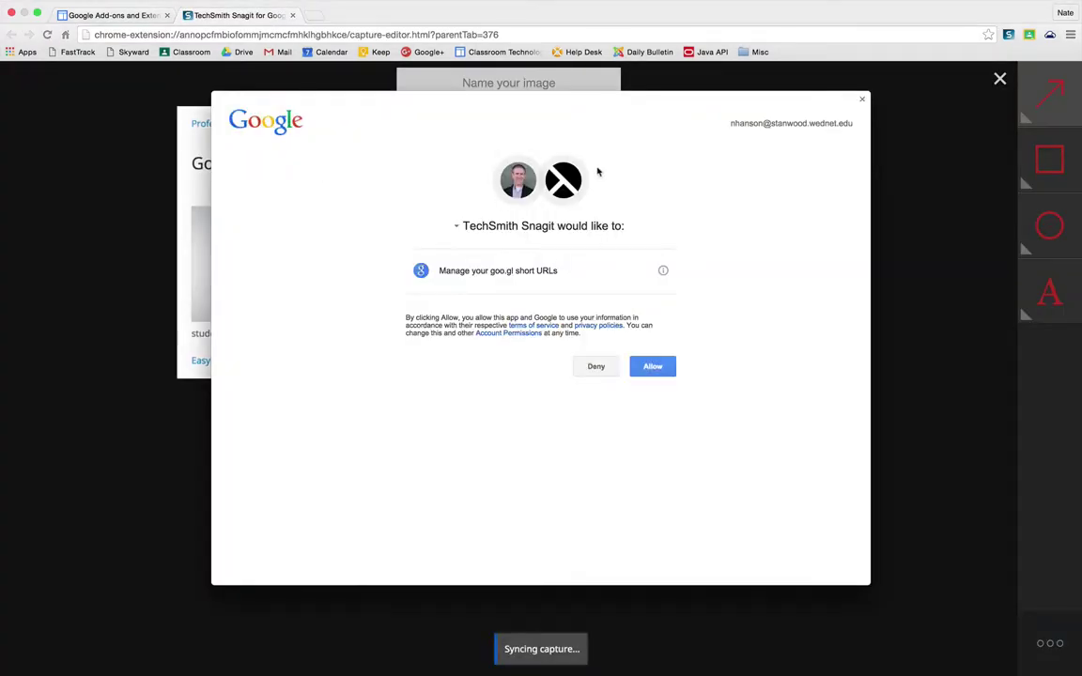
Allow Snagit to manage goo.gl short URLs and name the captured image "My First Image"
click(654, 371)
click(473, 81)
text(My )
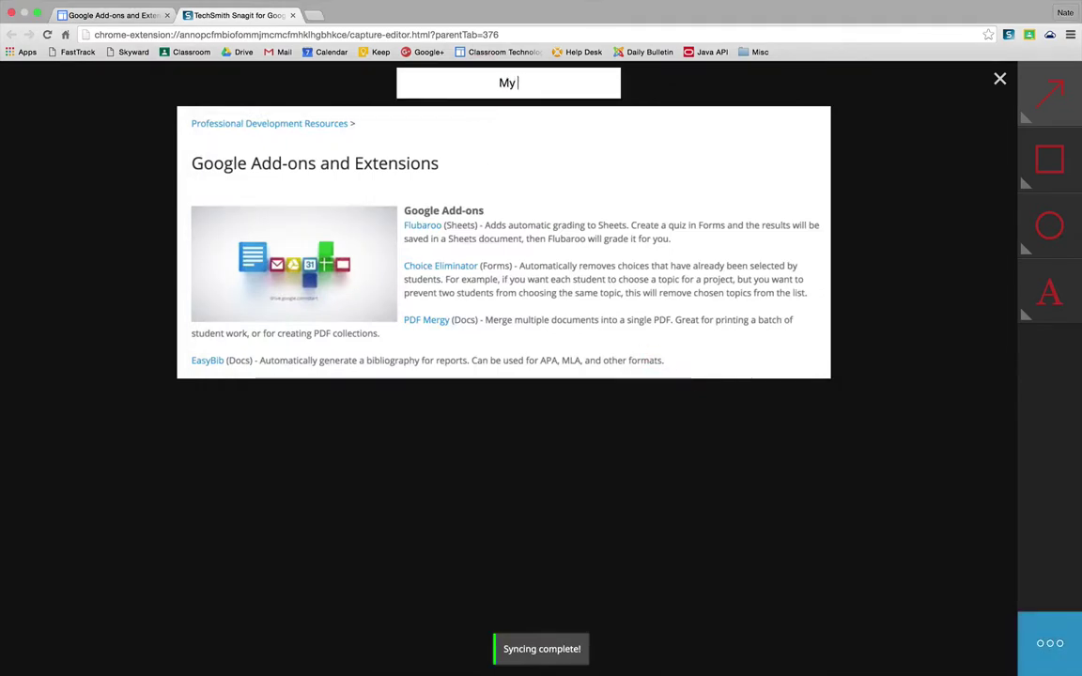
text(First Image)
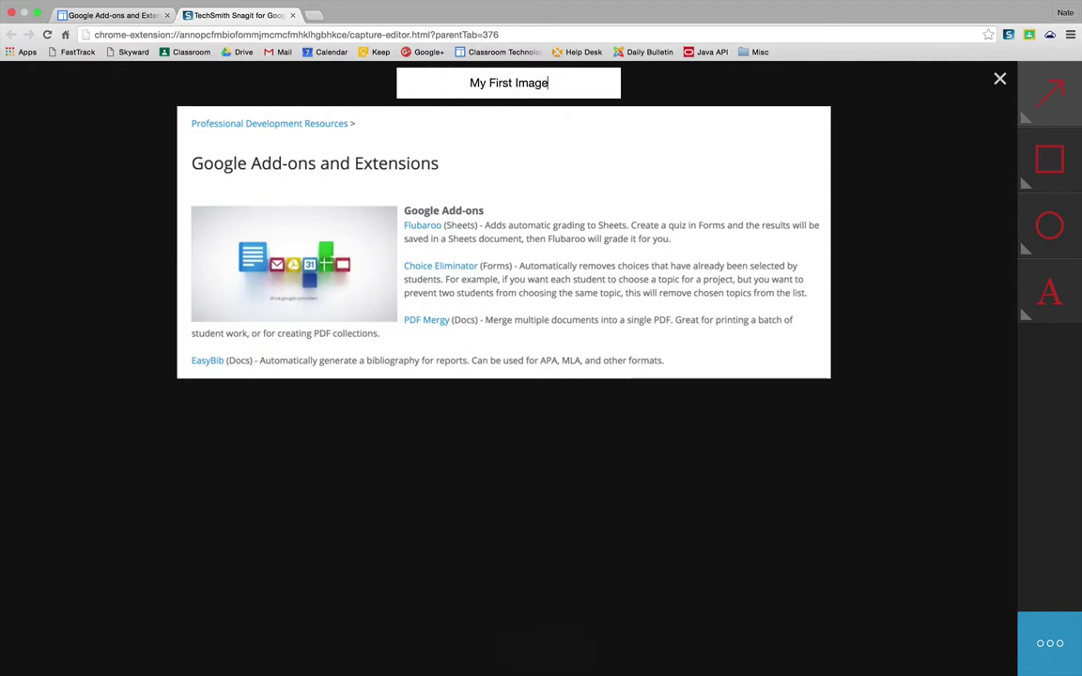
click(484, 191)
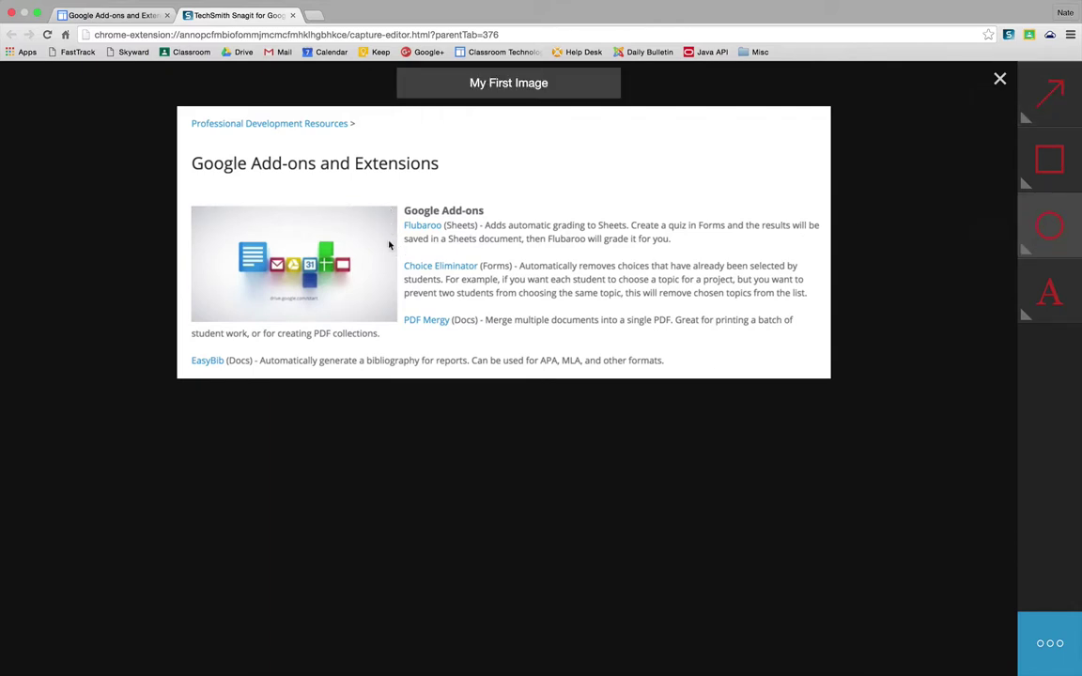
Circle the Choice Eliminator link with a green ellipse and draw a red arrow pointing to it
mouse_move(389, 247)
mouse_down()
mouse_move(454, 282)
mouse_move(498, 282)
mouse_move(417, 226)
mouse_move(366, 221)
mouse_move(442, 239)
mouse_move(451, 205)
mouse_move(352, 211)
mouse_move(442, 231)
mouse_up()
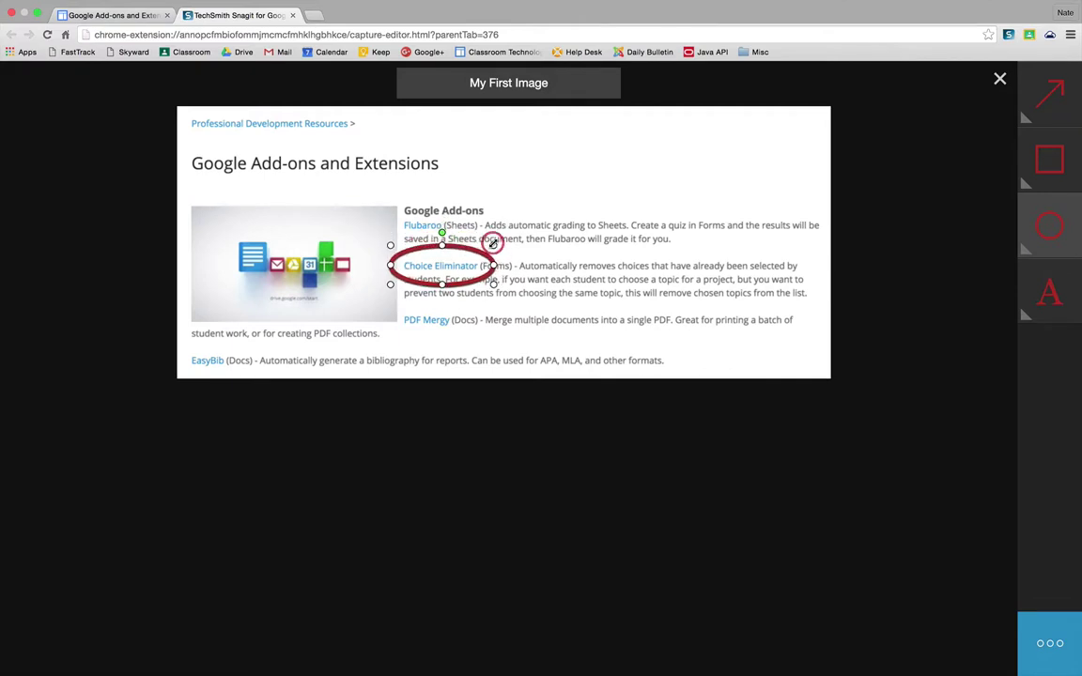
click(1040, 226)
click(994, 242)
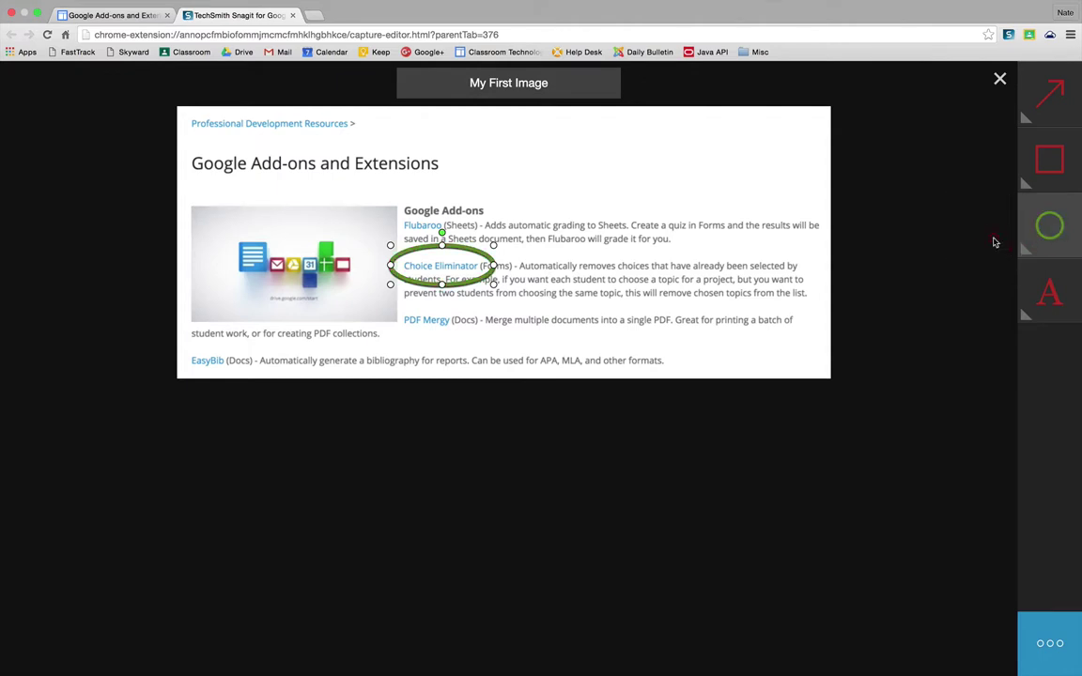
click(1052, 111)
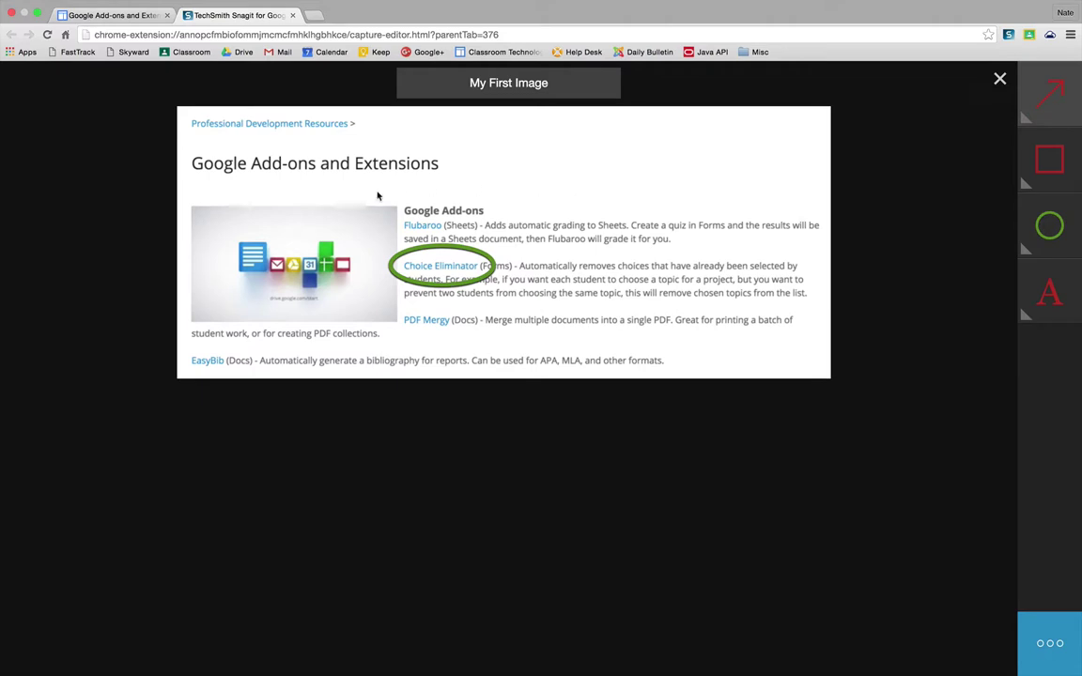
drag(258, 186, 390, 247)
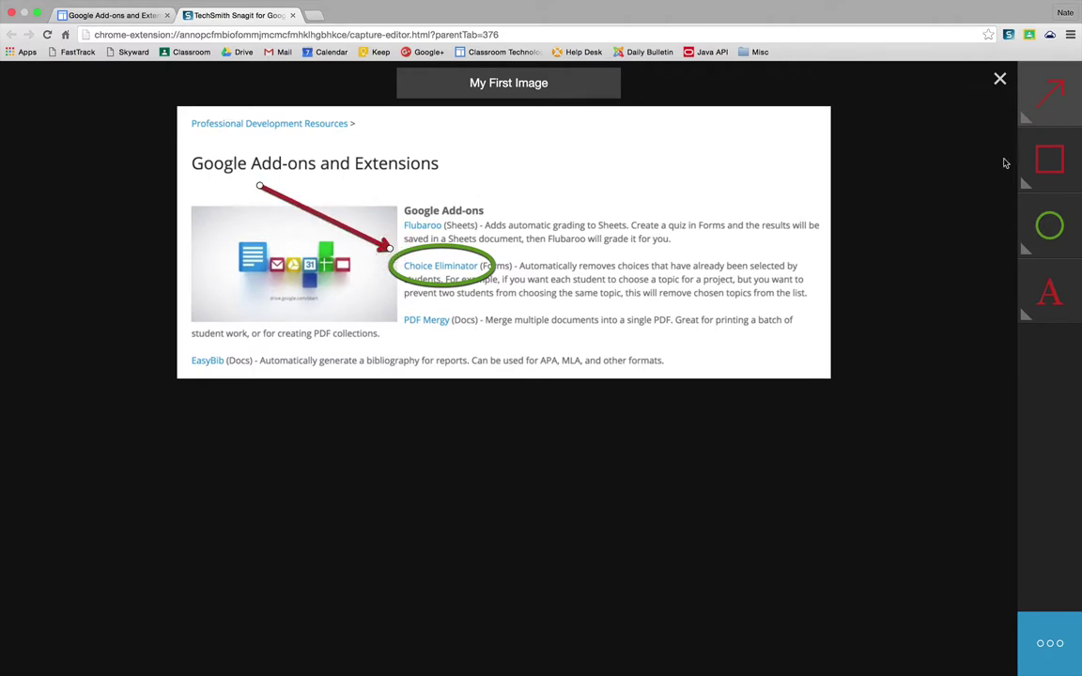
Add the red text "Some Text for a Label" to the image and move it onto the Choice Eliminator ellipse
click(1048, 299)
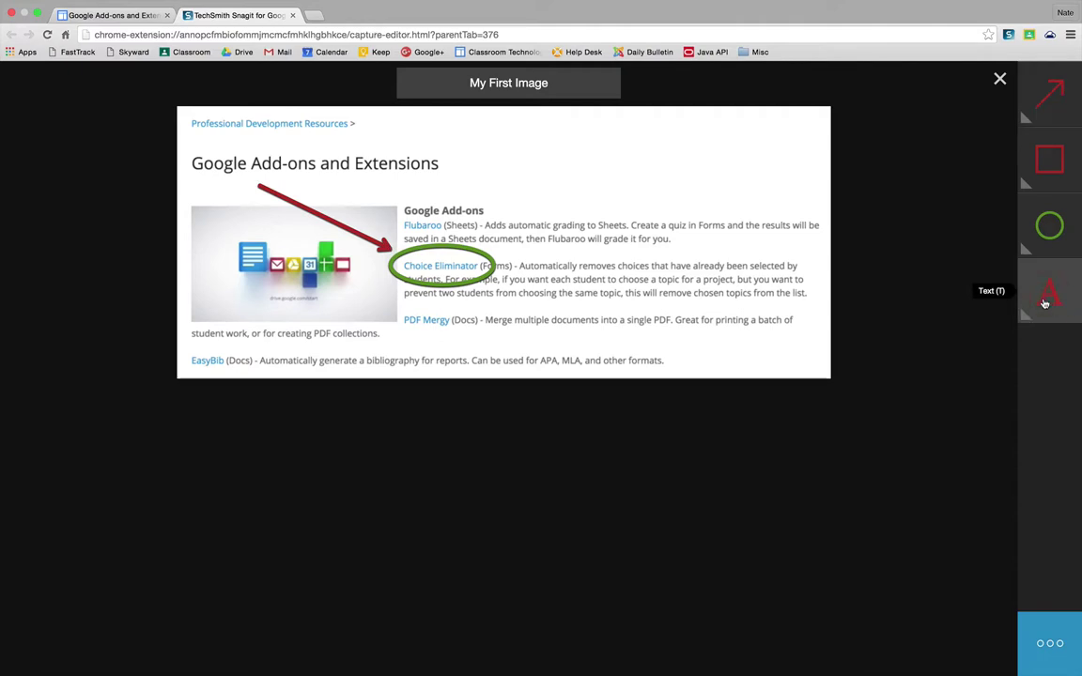
click(1045, 302)
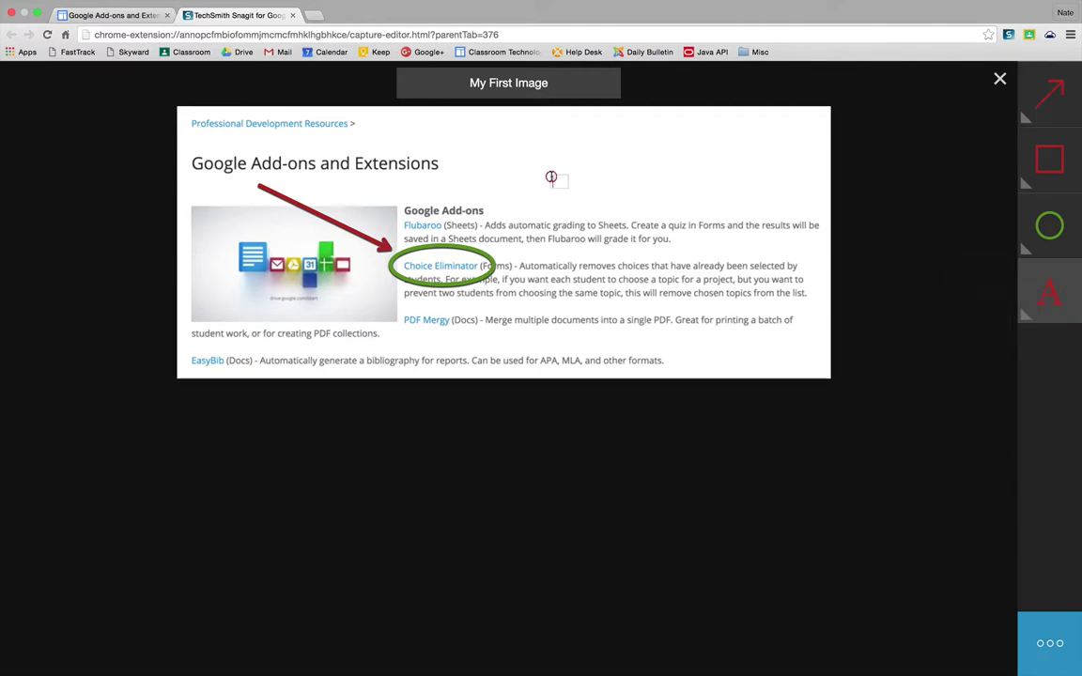
click(553, 179)
text(Some TEX)
key(BackSpace)
text(t for )
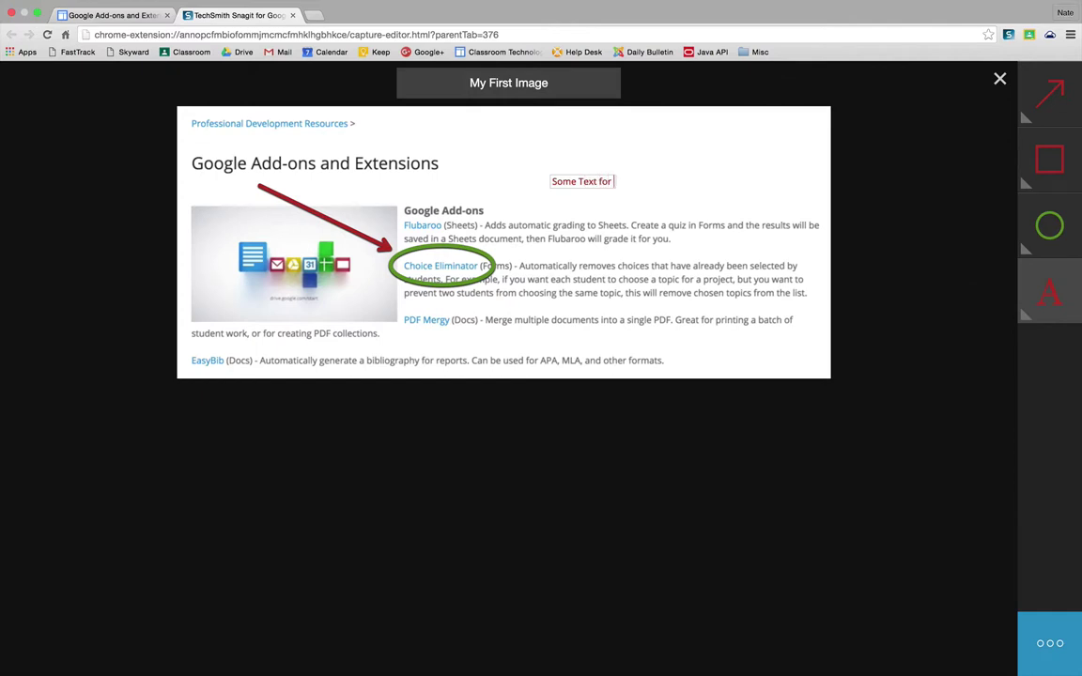
text(a Label)
click(375, 150)
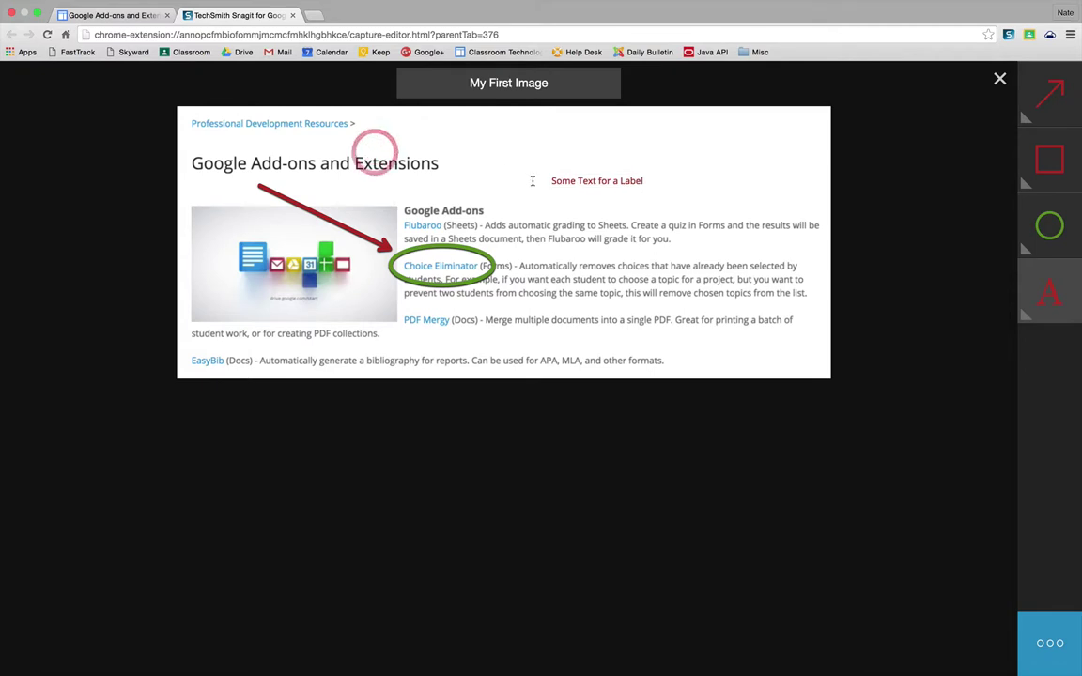
drag(580, 180, 436, 259)
click(545, 190)
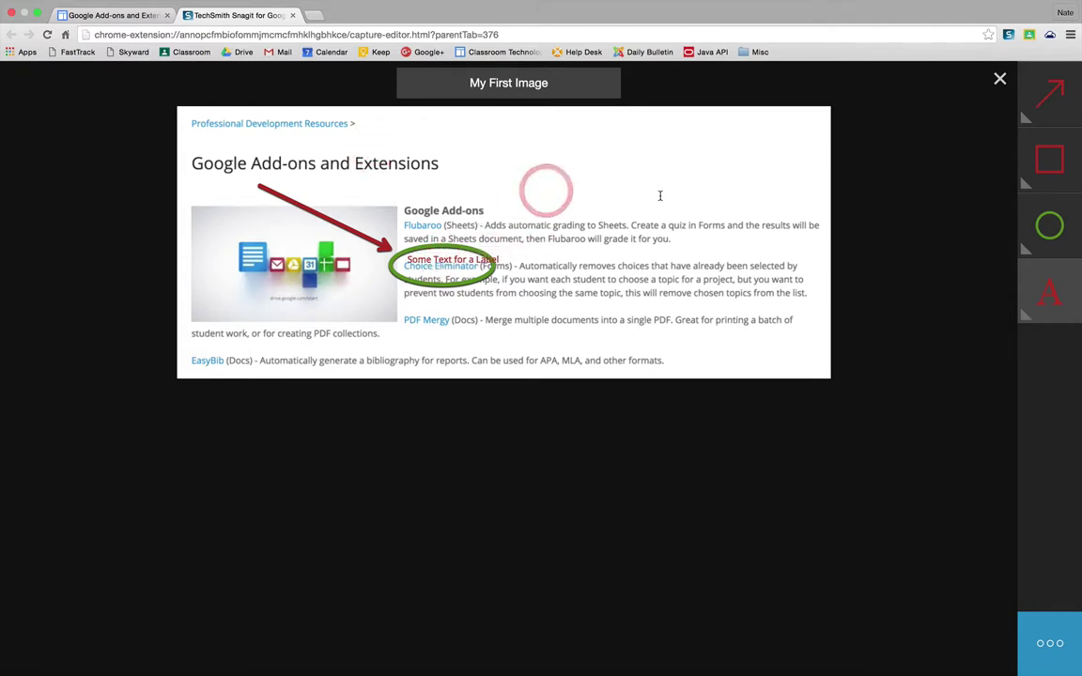
Review the Grab Link and Download options for the annotated image and close the capture editor
click(1050, 643)
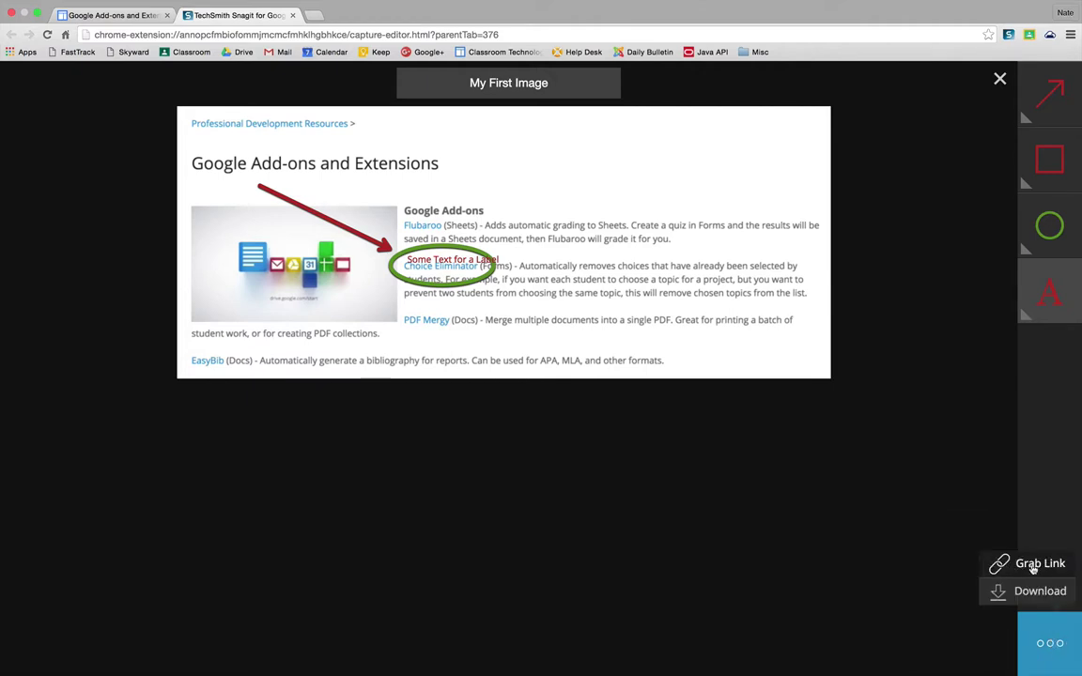
click(1044, 646)
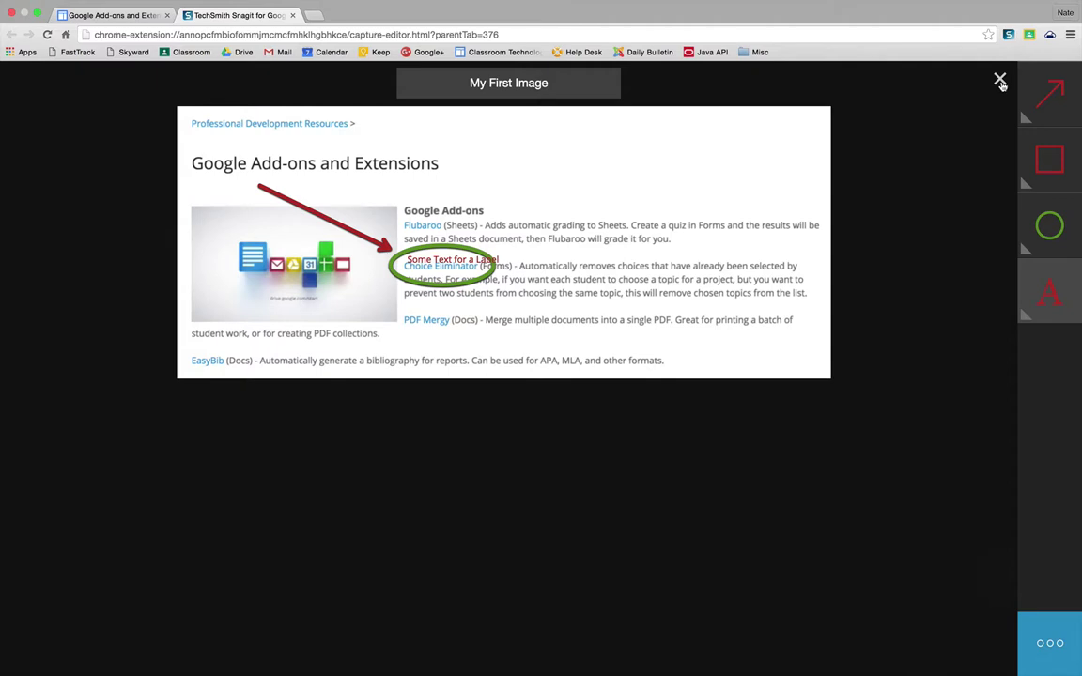
click(1001, 81)
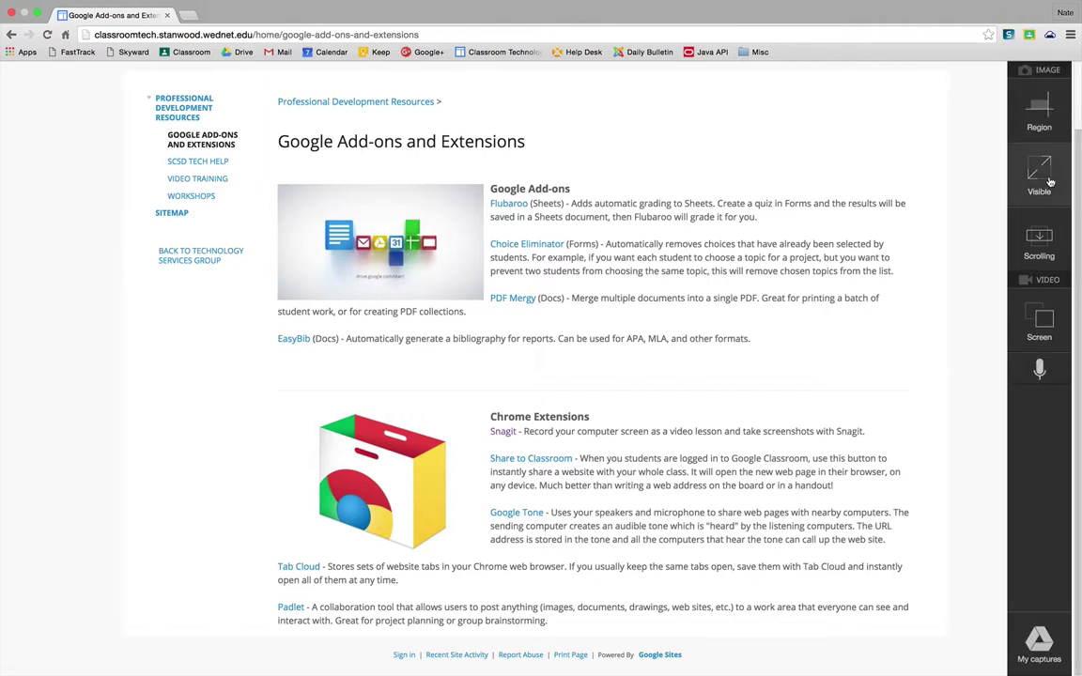
Capture the visible part of the page with Snagit, look over the image and close the capture editor
click(1040, 175)
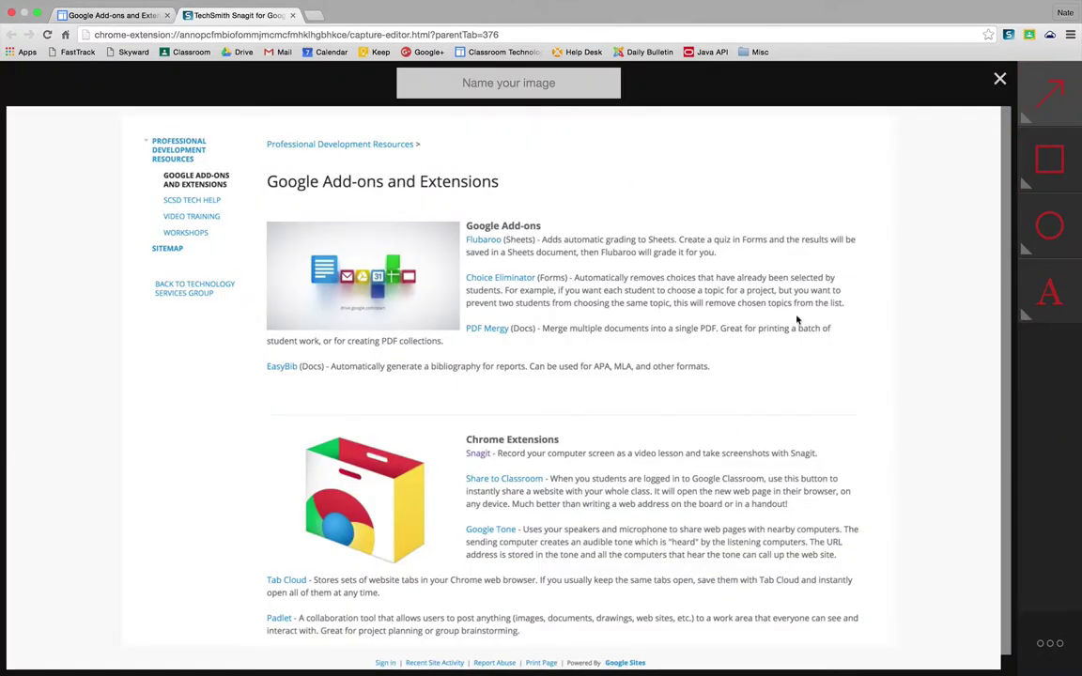
scroll(712, 330, down, 1)
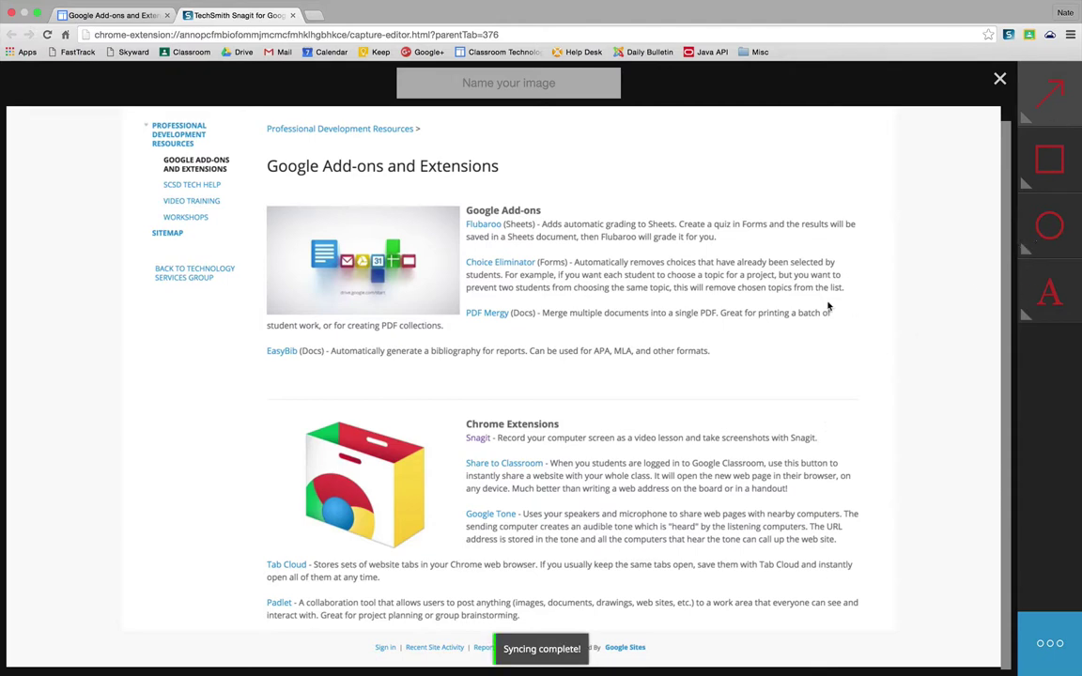
click(999, 78)
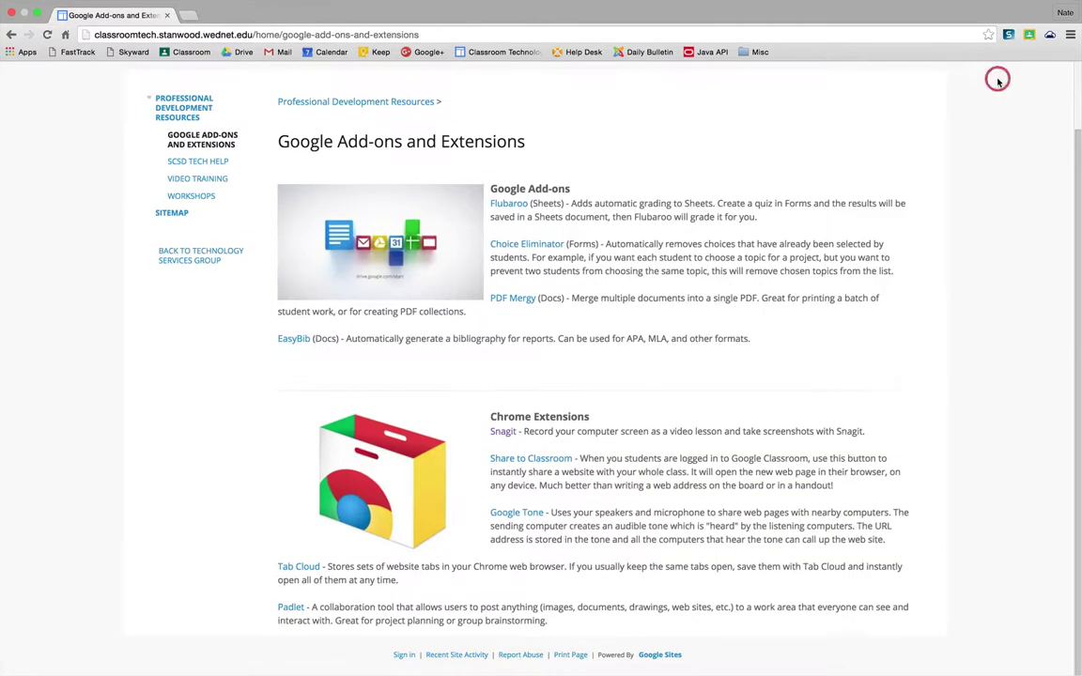
Open npr.org and look over the length of its home page
click(306, 35)
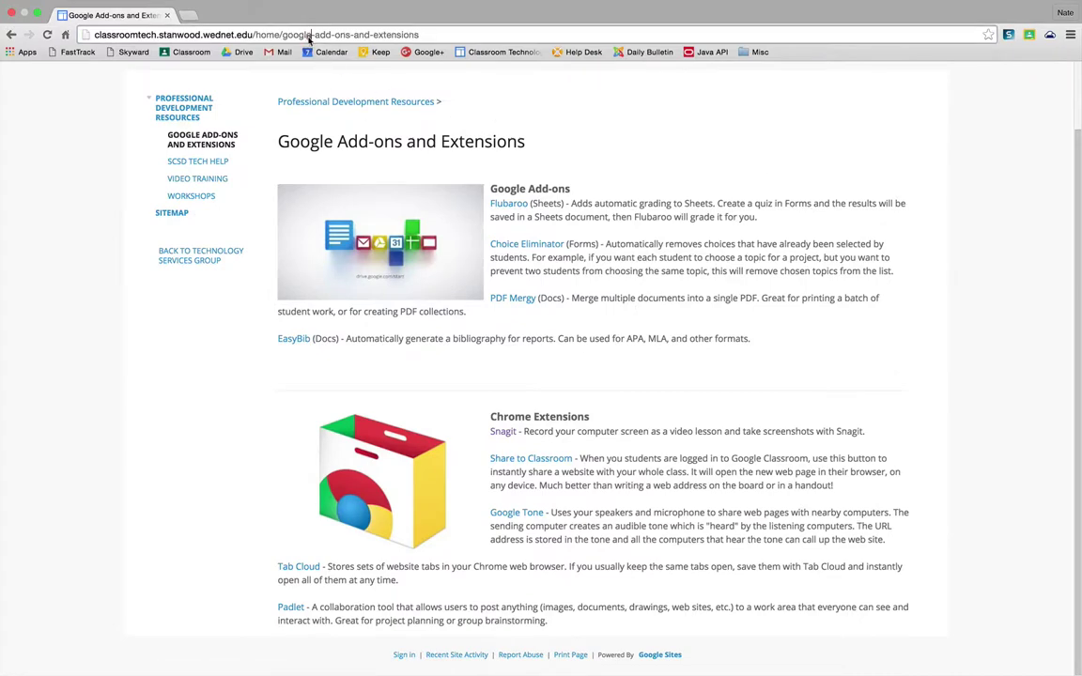
text(npr.org)
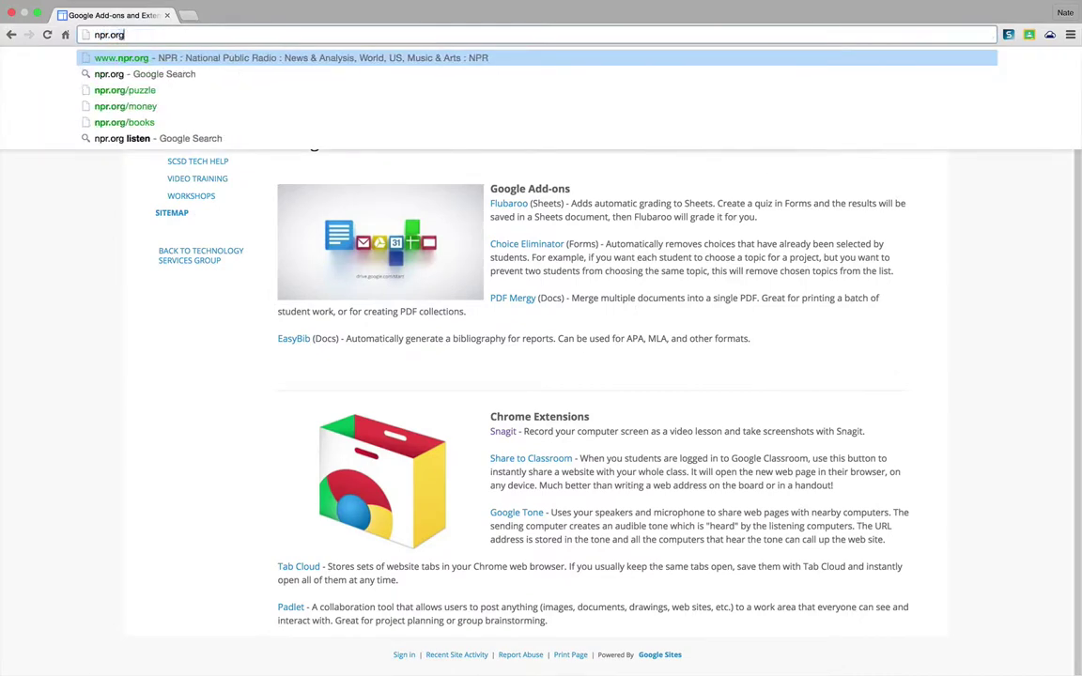
key(Return)
scroll(501, 130, down, 10)
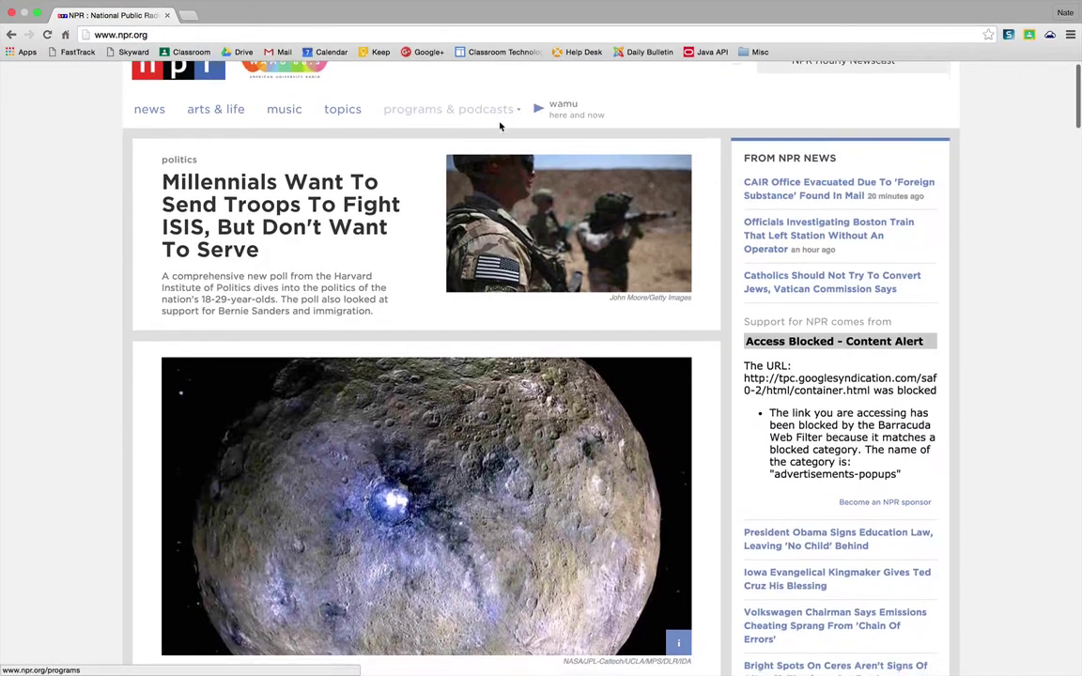
scroll(500, 128, down, 15)
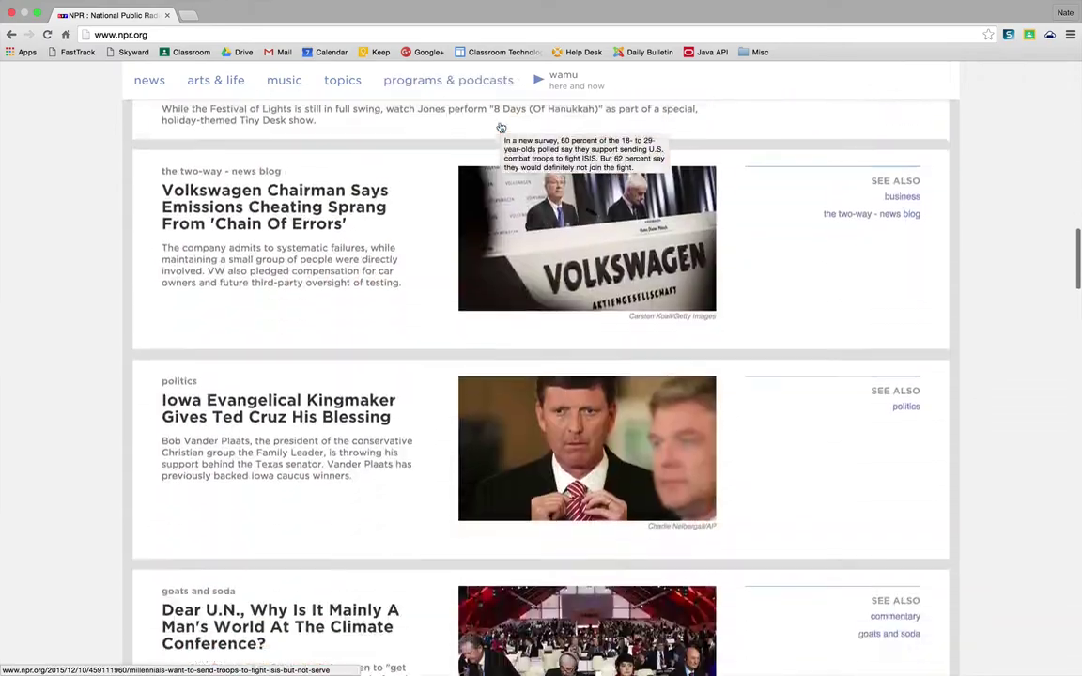
scroll(493, 261, up, 20)
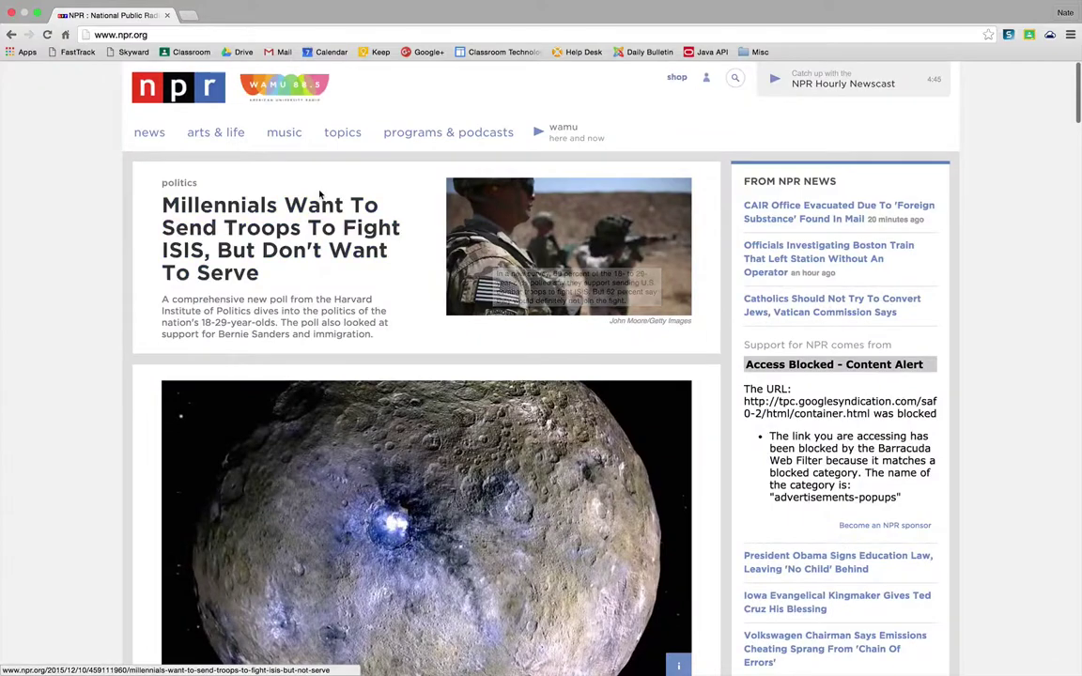
scroll(108, 117, down, 1)
scroll(108, 117, down, 8)
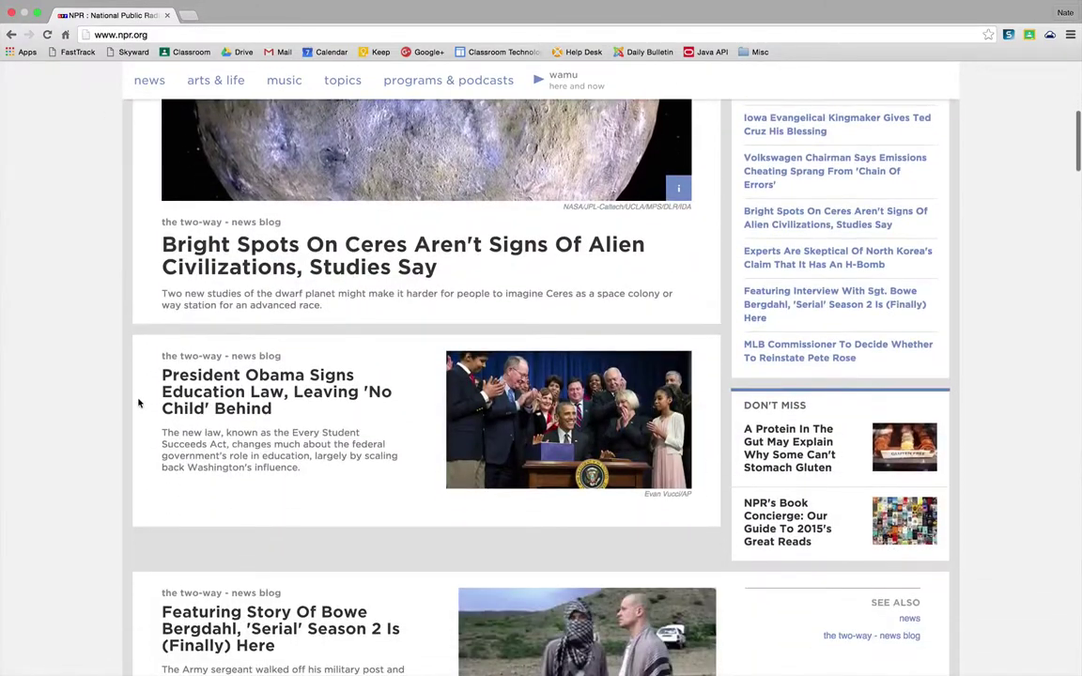
scroll(140, 406, up, 8)
scroll(140, 416, down, 1)
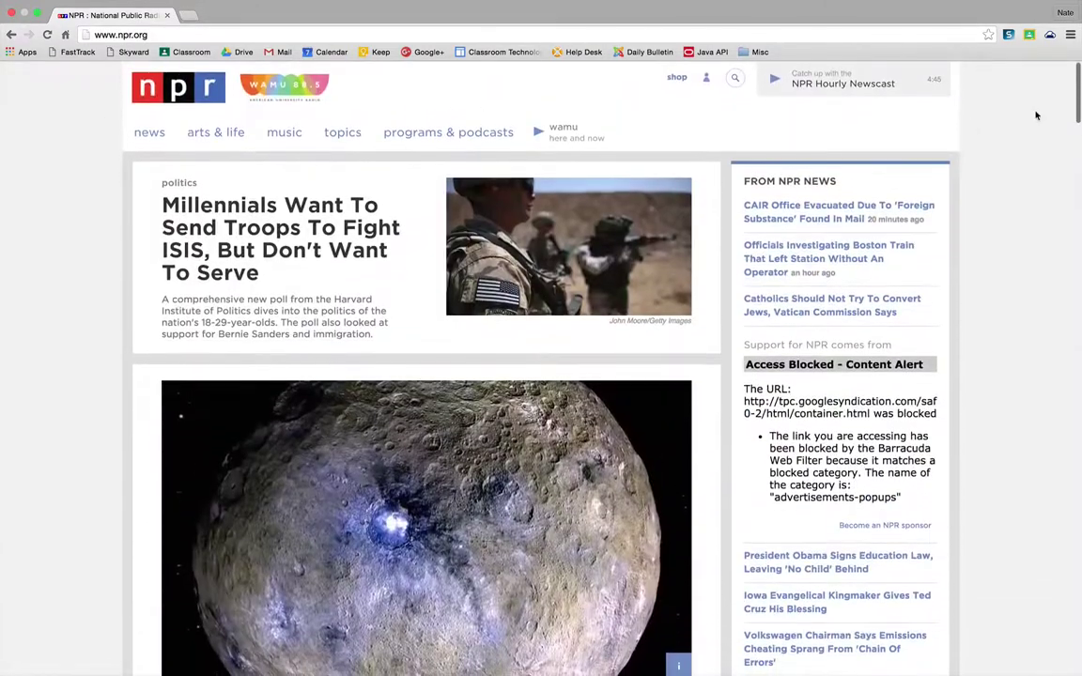
Capture the entire NPR home page with Snagit's scrolling image mode and look through the resulting image
click(1008, 35)
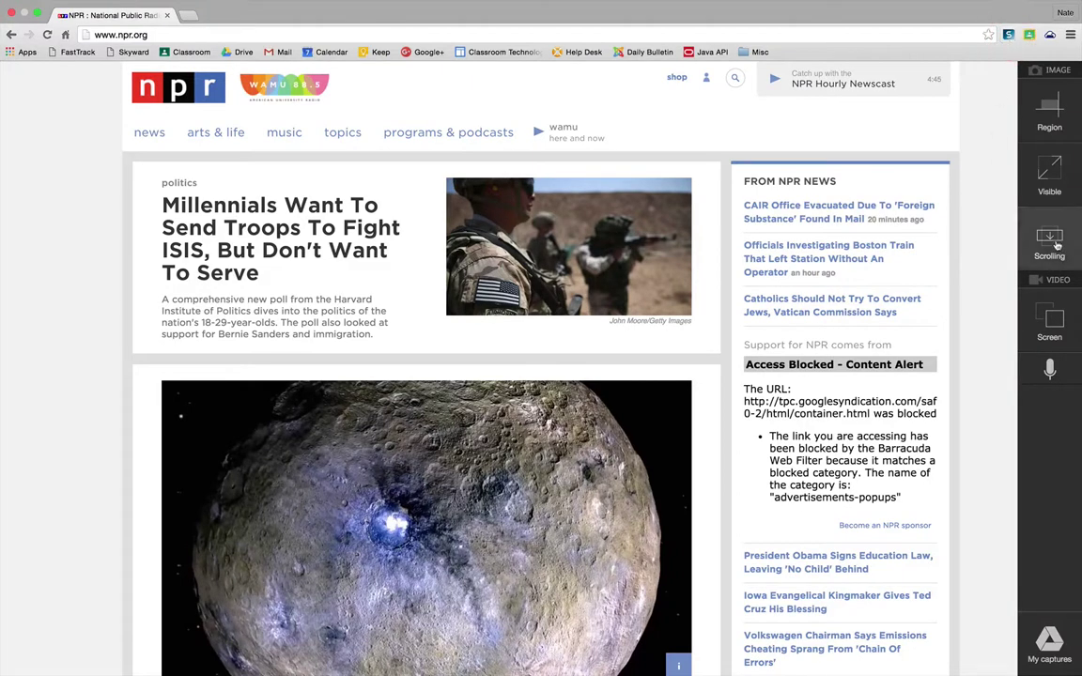
click(1052, 243)
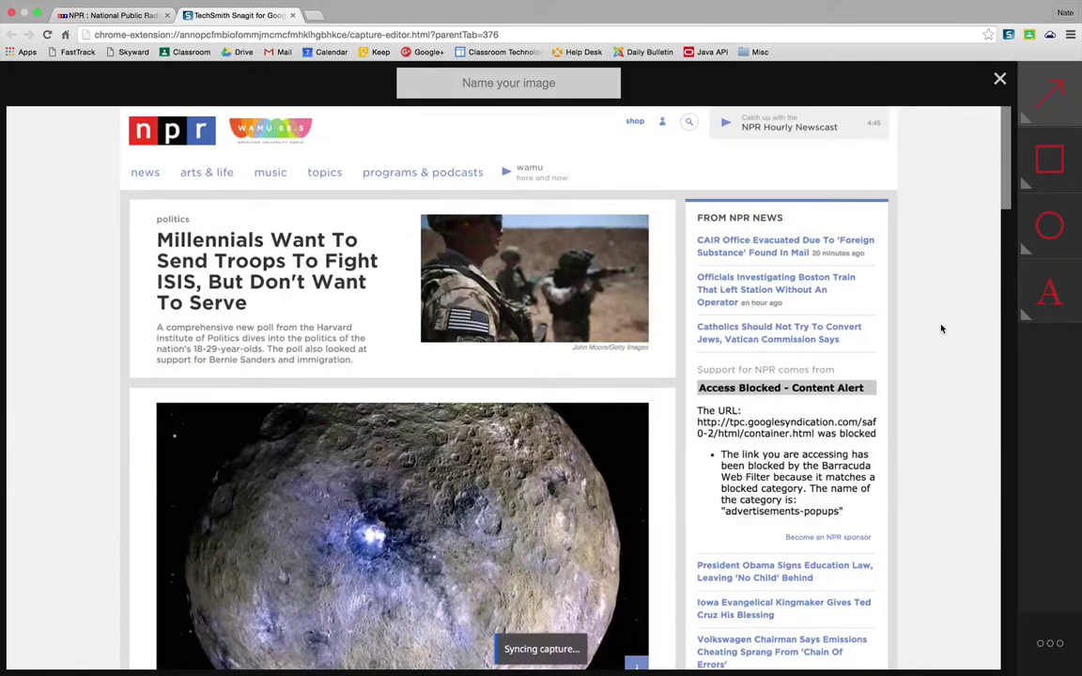
scroll(734, 292, down, 10)
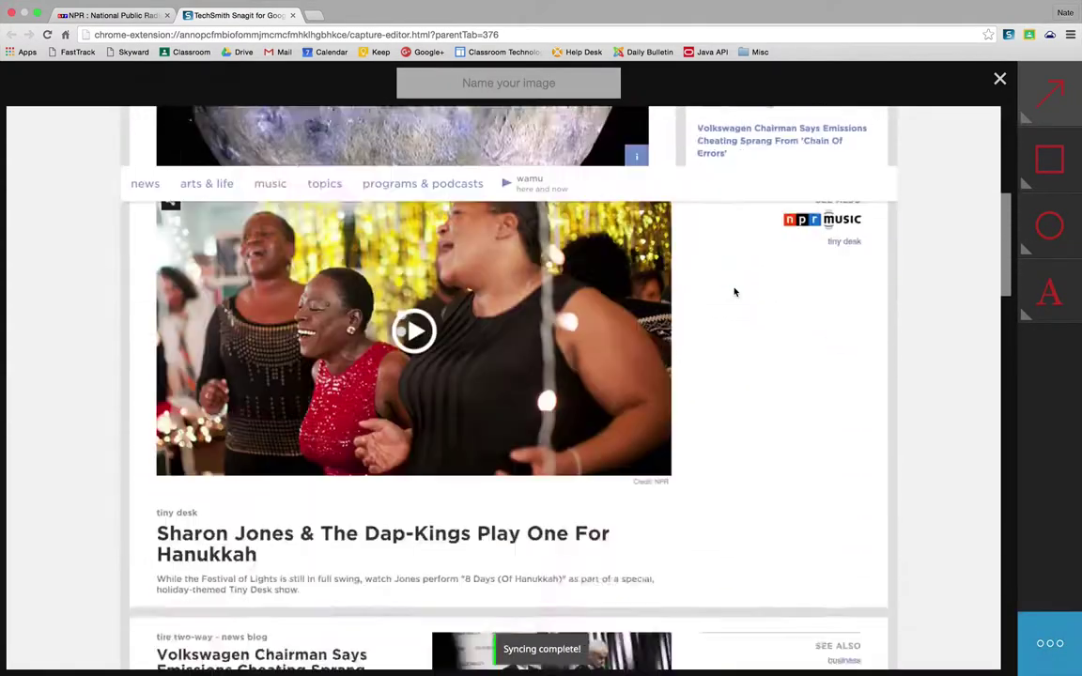
scroll(734, 292, down, 5)
scroll(734, 292, up, 15)
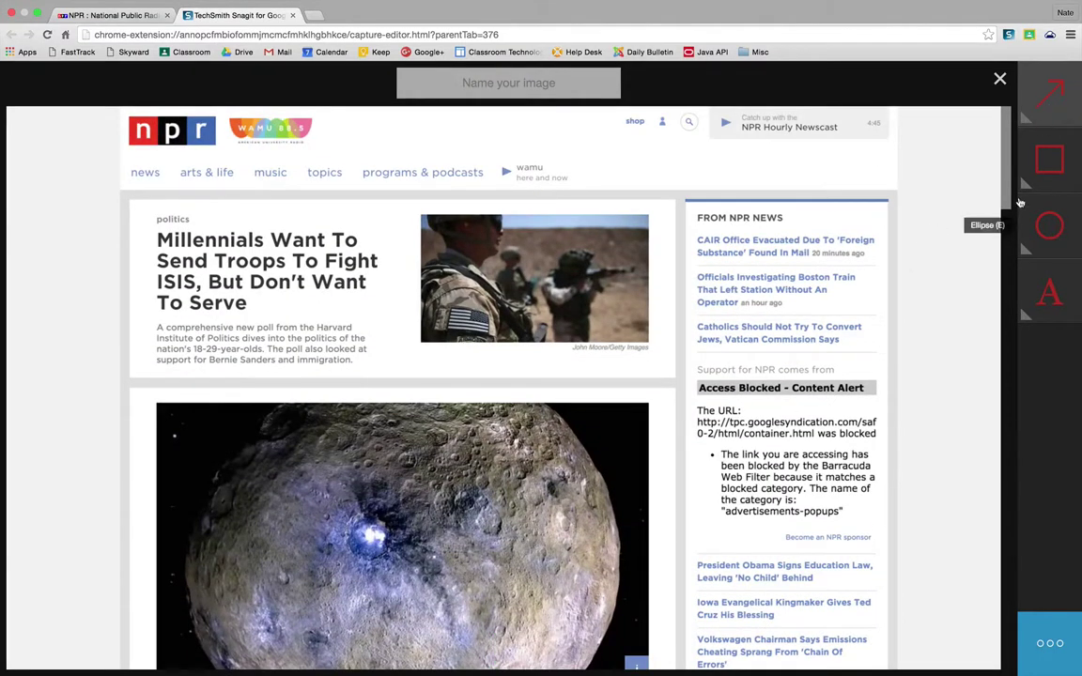
Draw a long red arrow from the news link at the page top down to the Volkswagen Chairman headline
click(1053, 94)
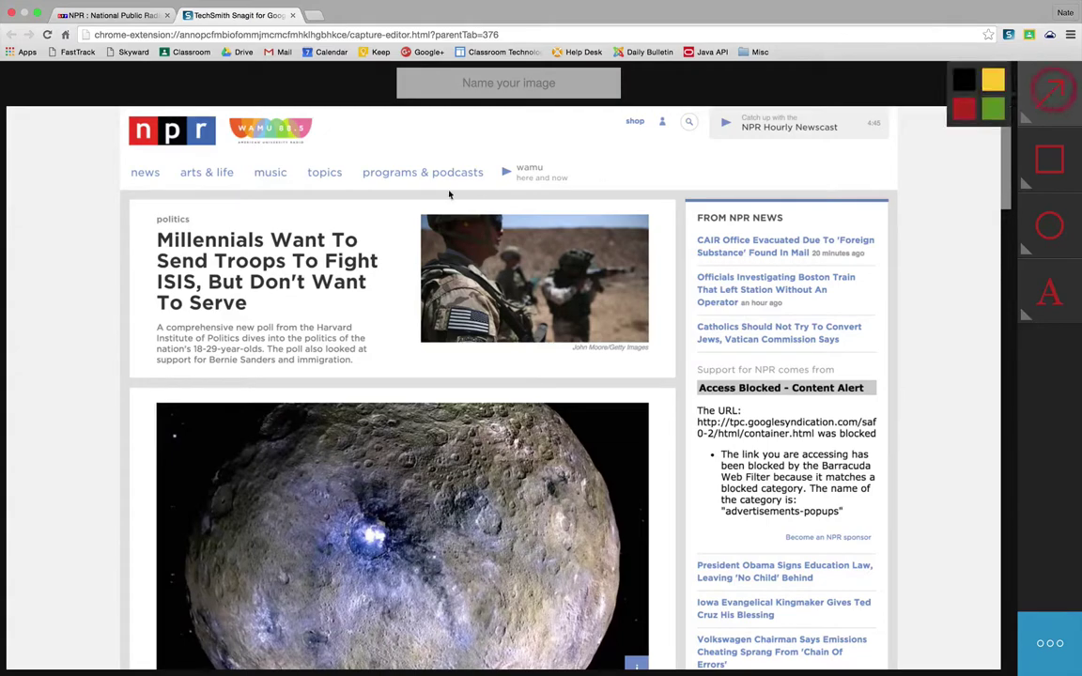
drag(147, 187, 267, 671)
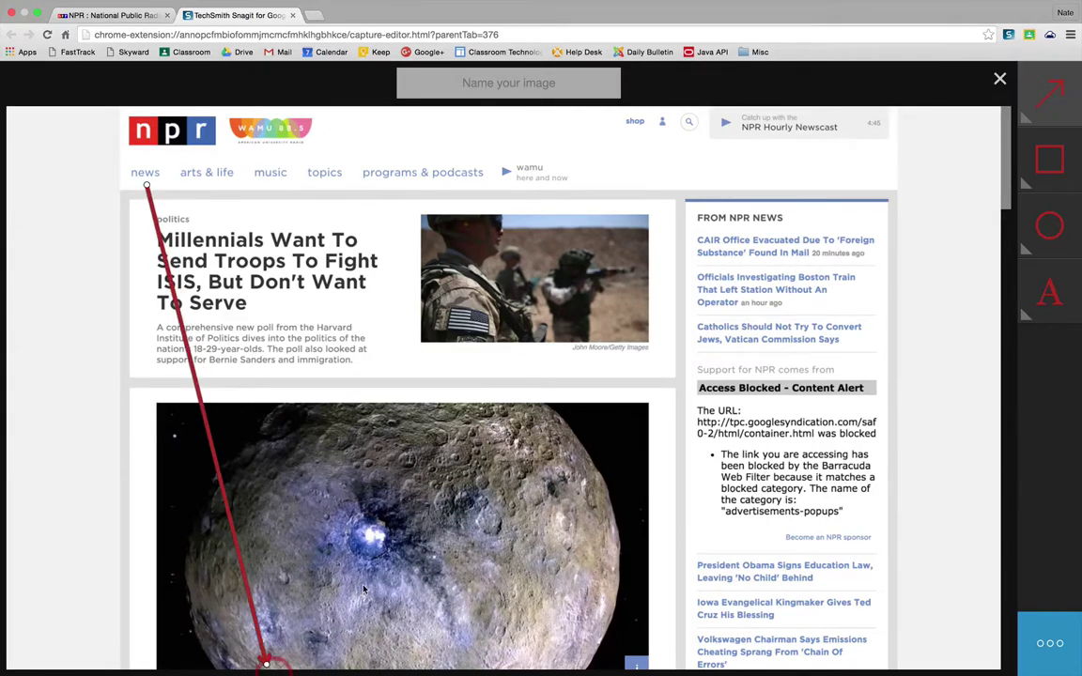
scroll(282, 638, down, 5)
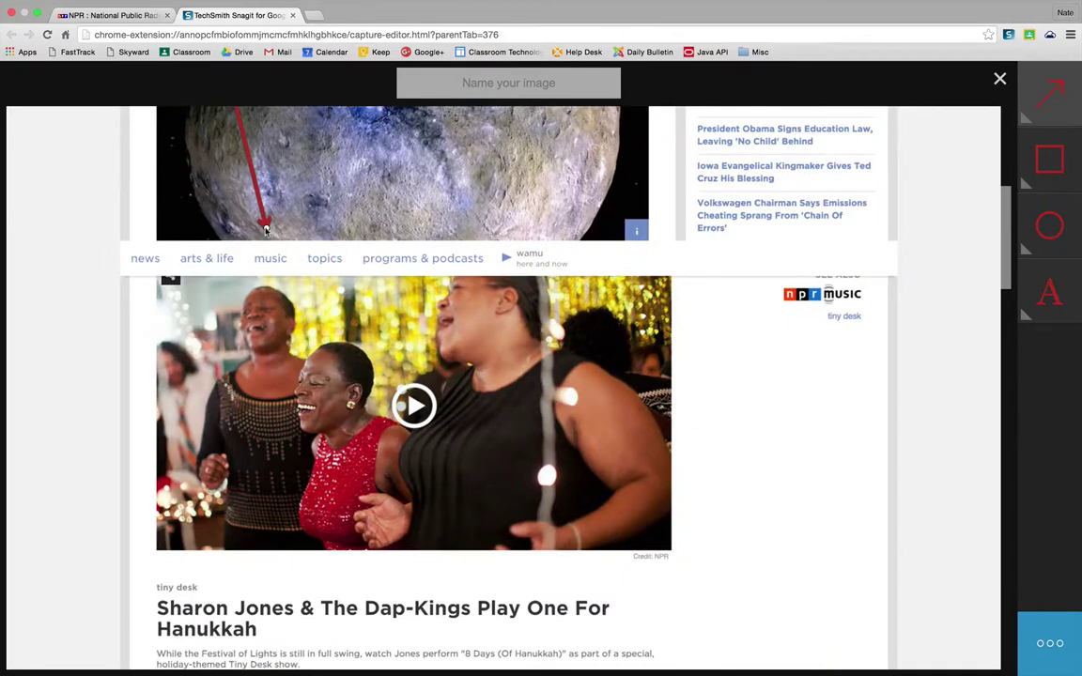
drag(266, 226, 321, 630)
scroll(324, 635, down, 3)
scroll(324, 635, down, 3)
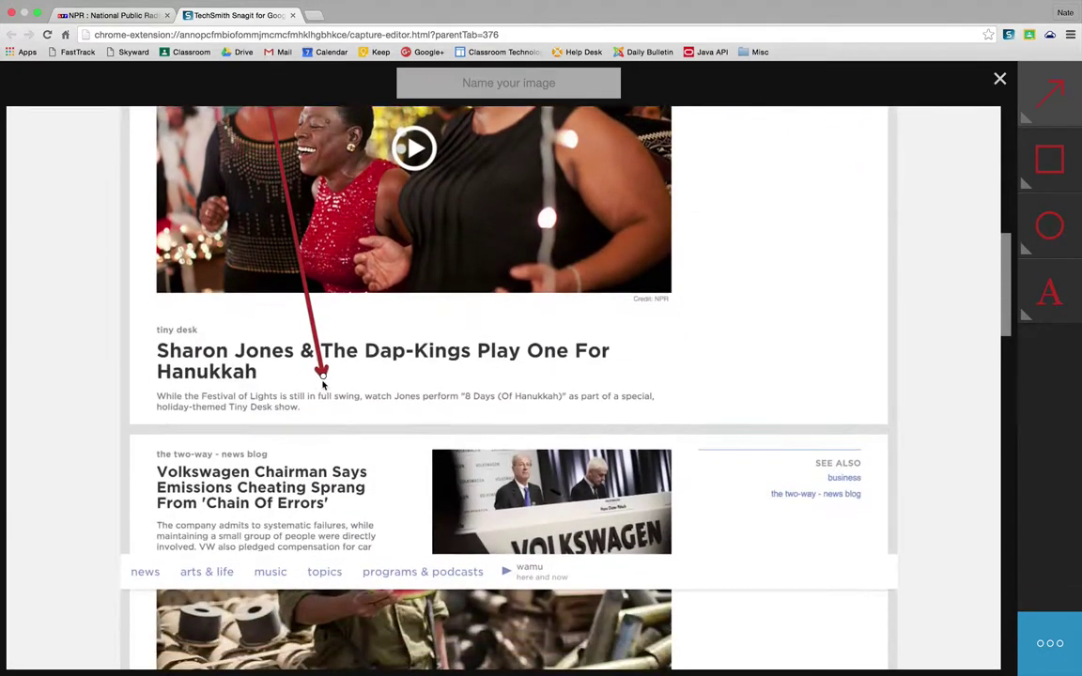
drag(322, 377, 289, 453)
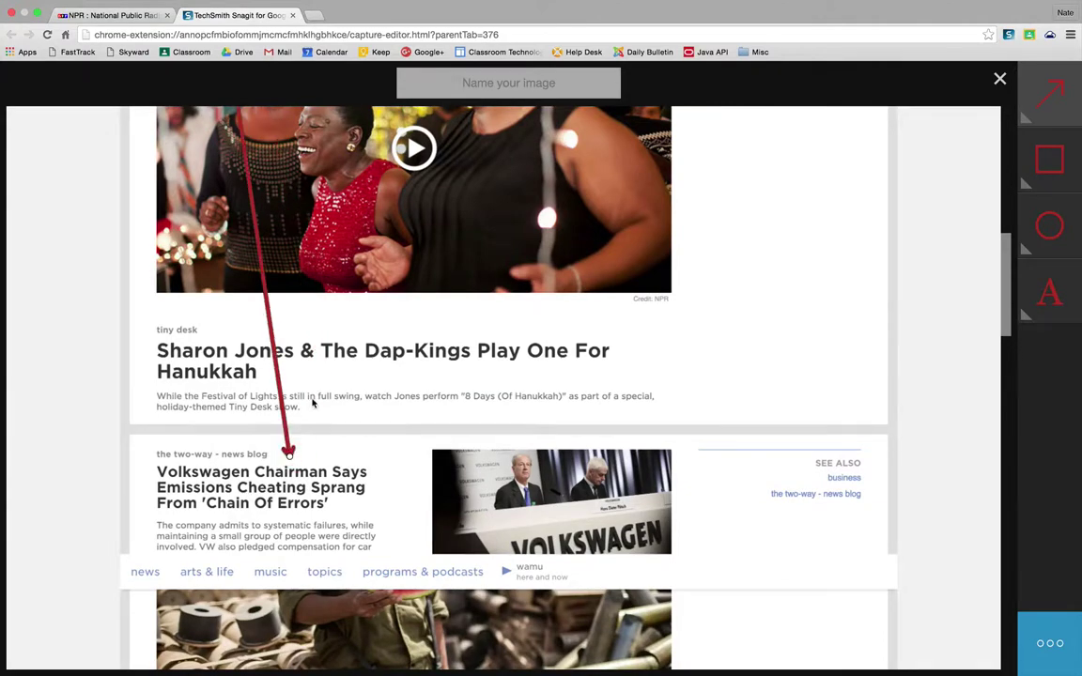
scroll(705, 379, up, 10)
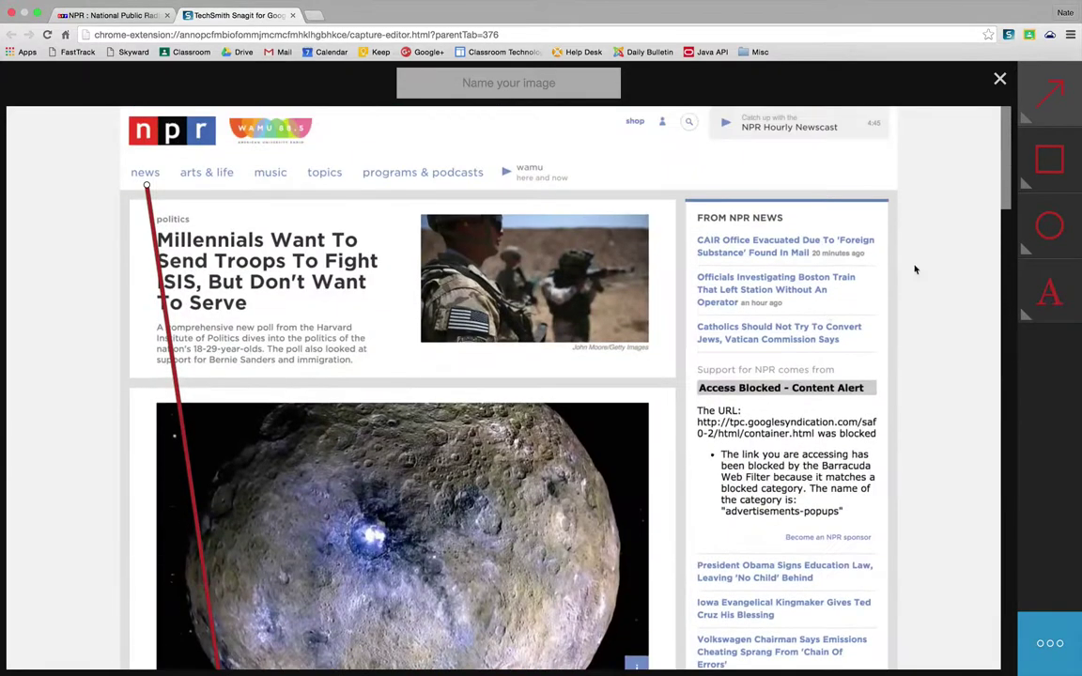
Close the capture editor, staying on the page whenever asked to confirm leaving before syncing has finished
click(999, 79)
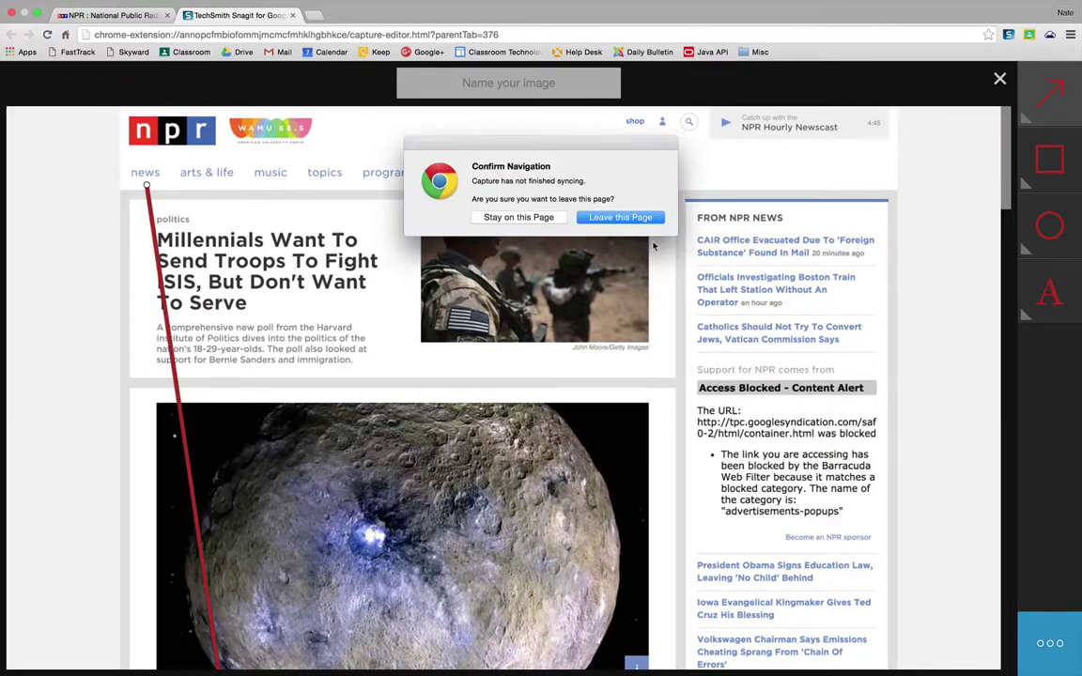
click(517, 216)
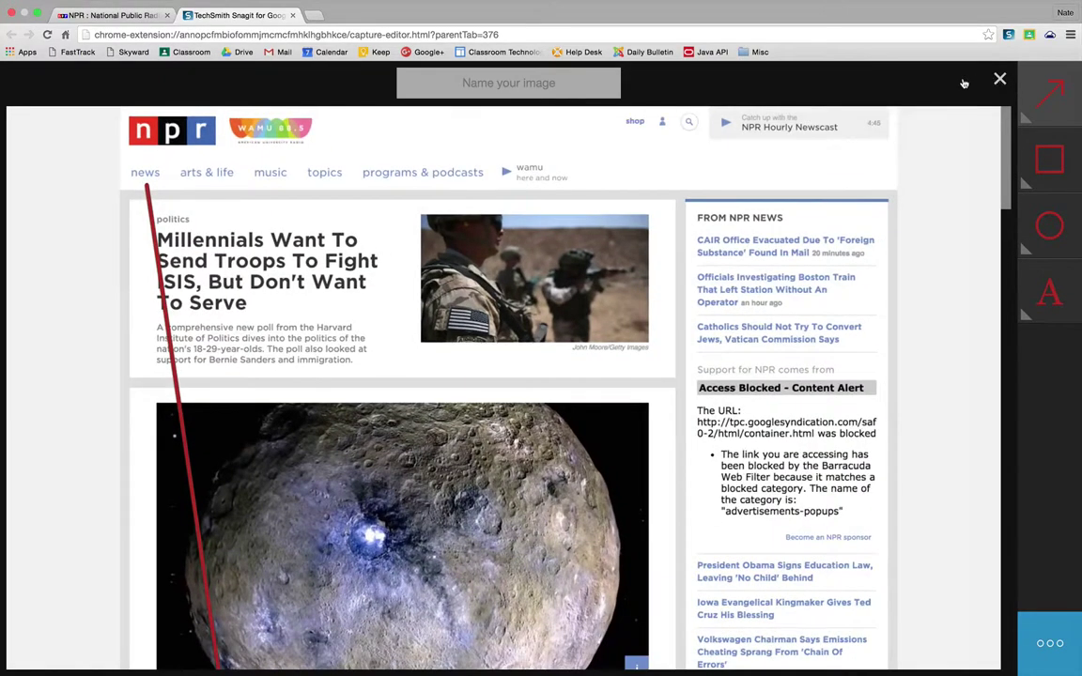
click(1000, 80)
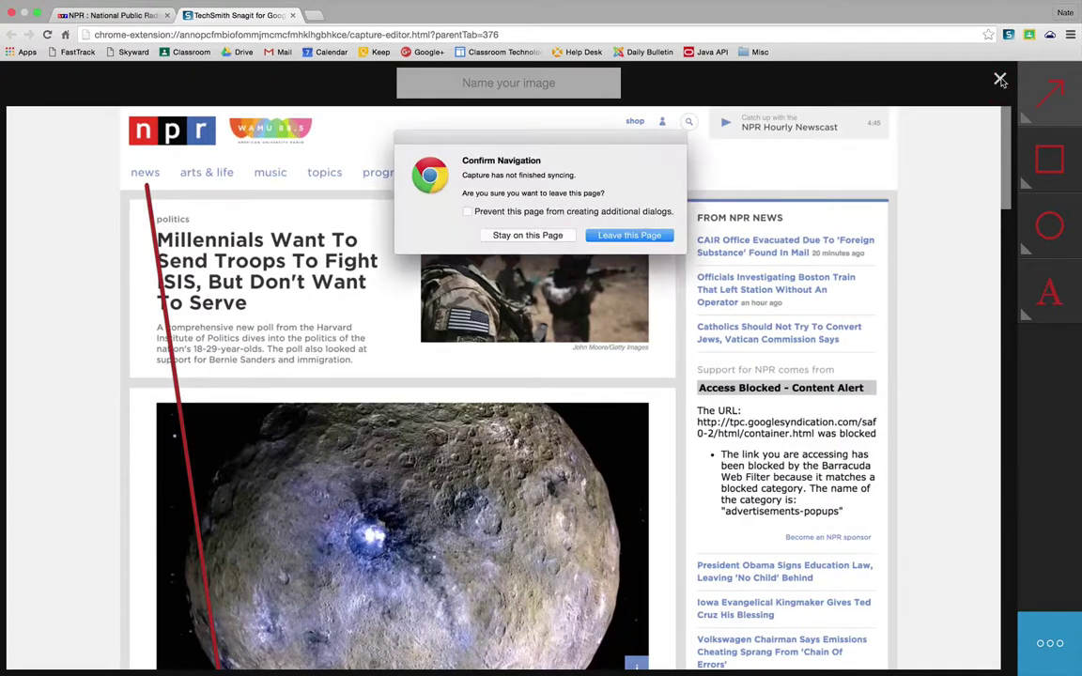
click(526, 236)
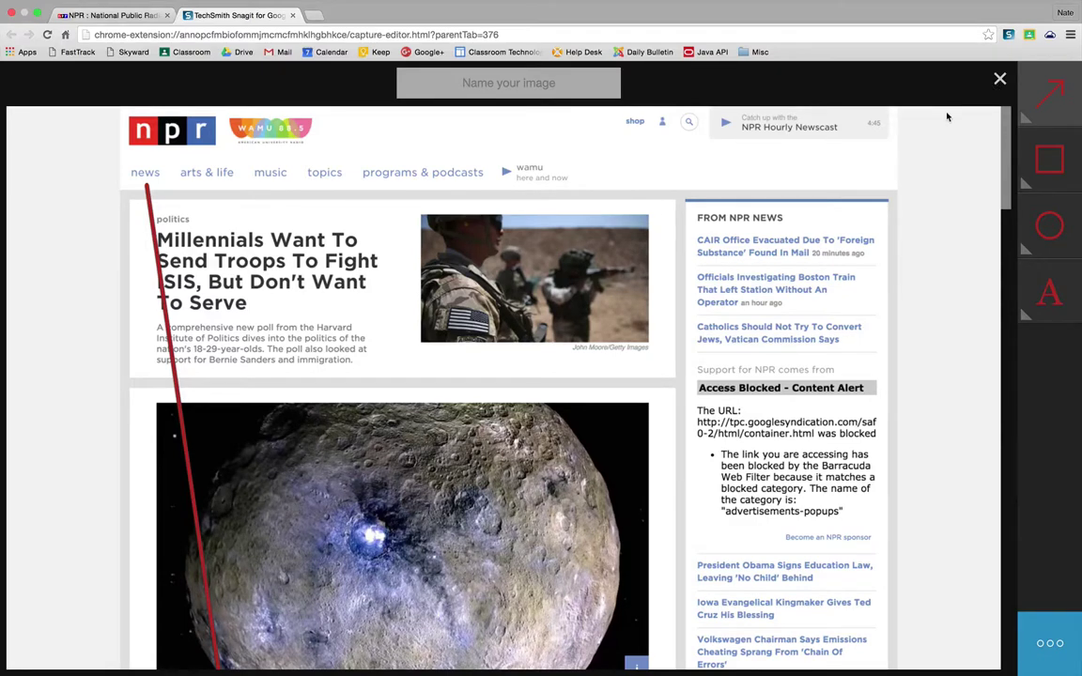
click(1000, 81)
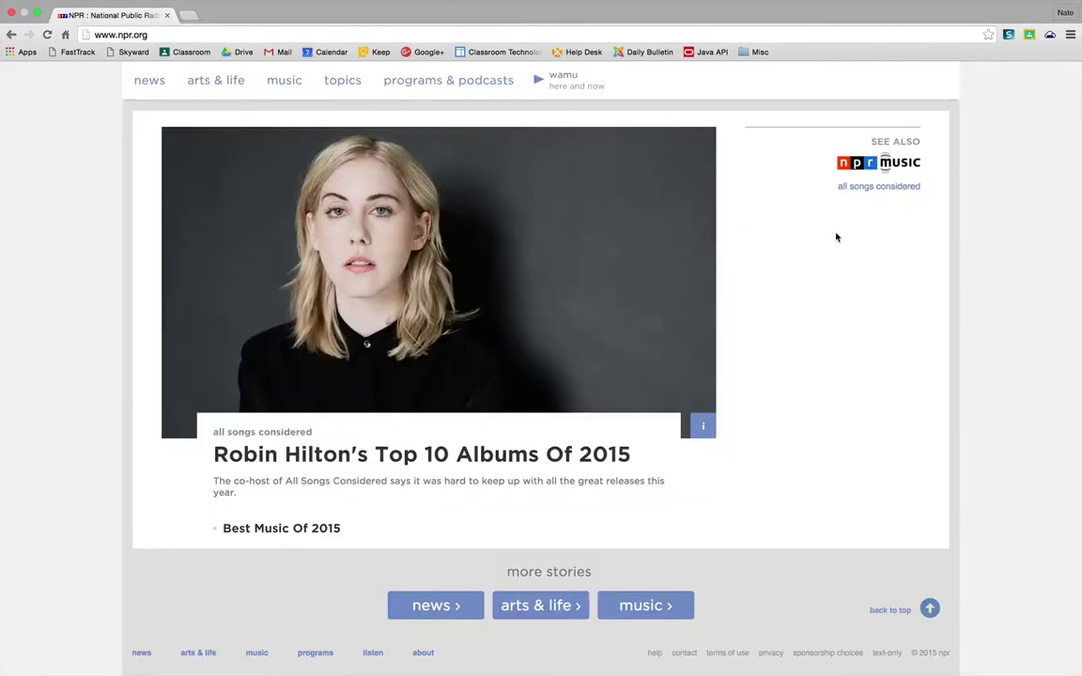
Start Snagit from the top of the NPR page, decline its feedback request and dismiss the capture options
scroll(836, 235, up, 20)
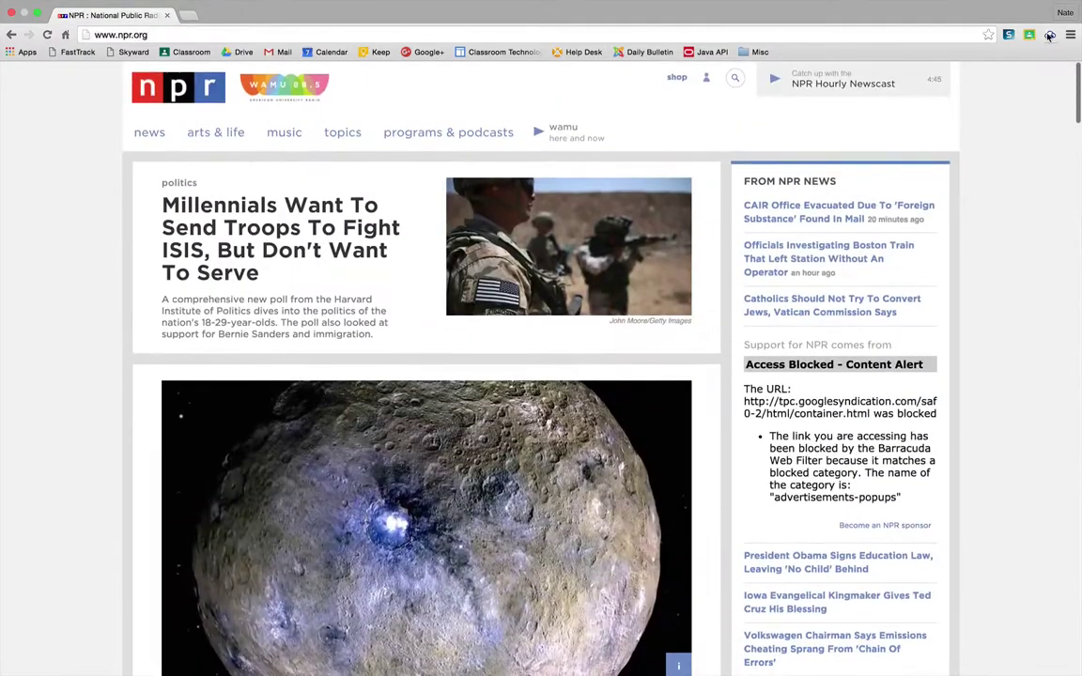
click(1007, 35)
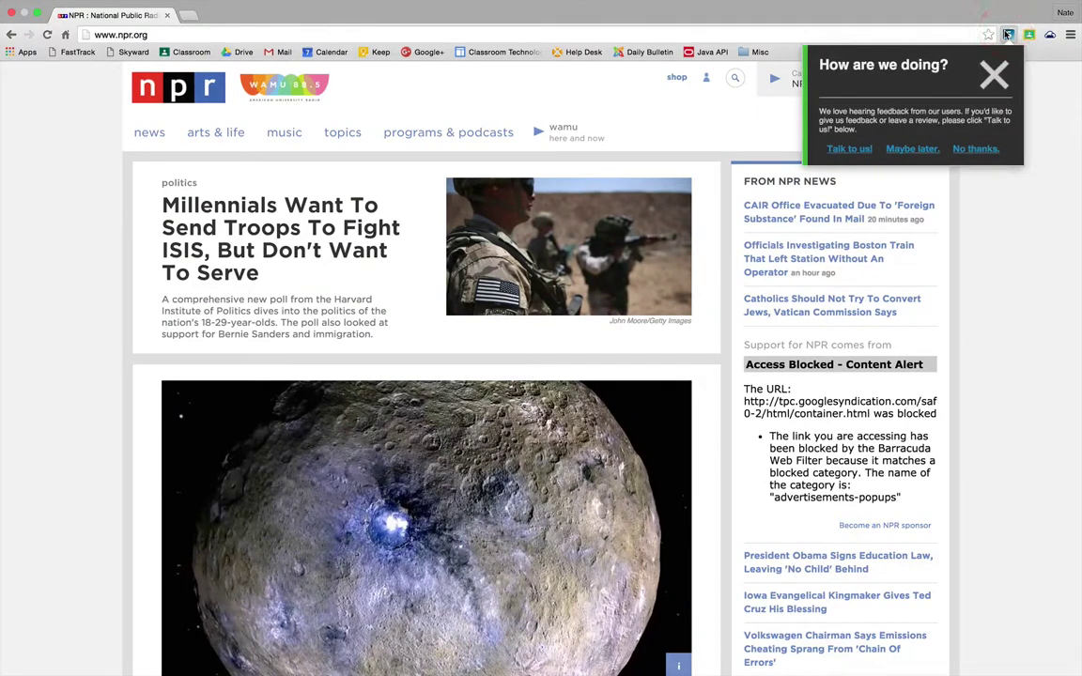
click(974, 149)
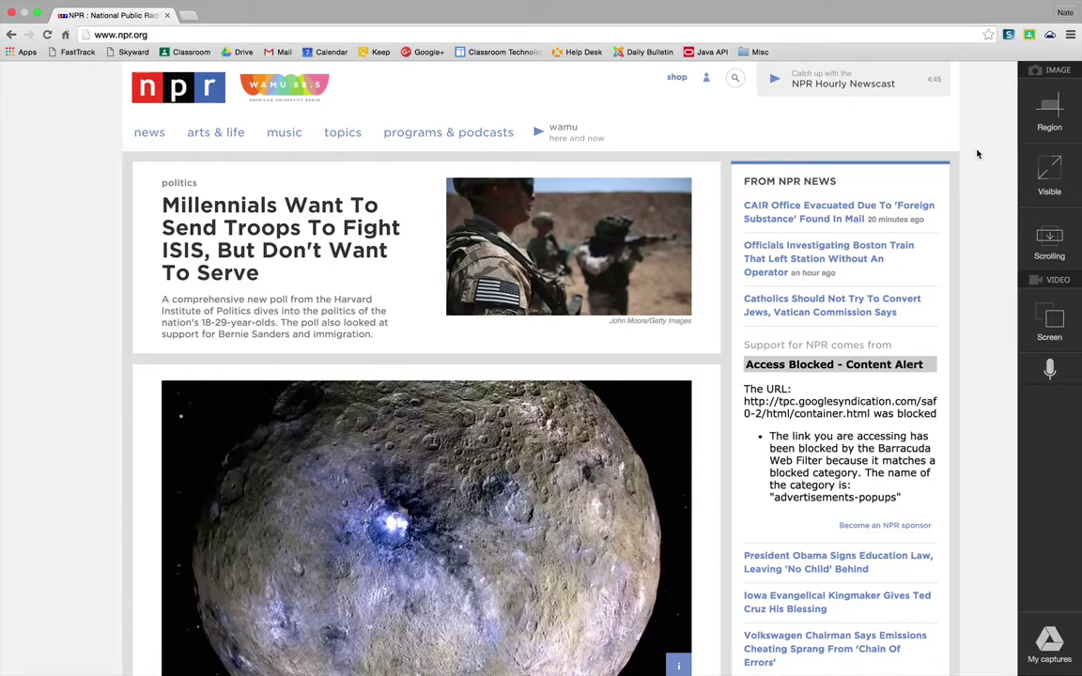
click(950, 185)
click(1056, 105)
click(1020, 127)
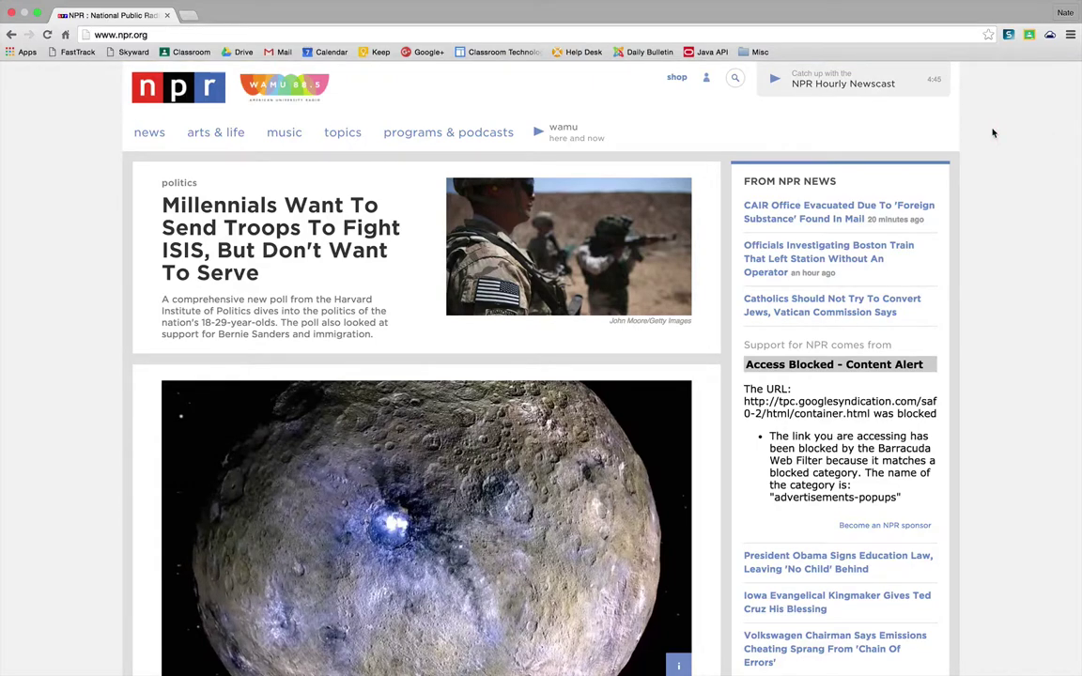
Bring up Snagit's capture options and allow the extension to use the microphone
click(1010, 38)
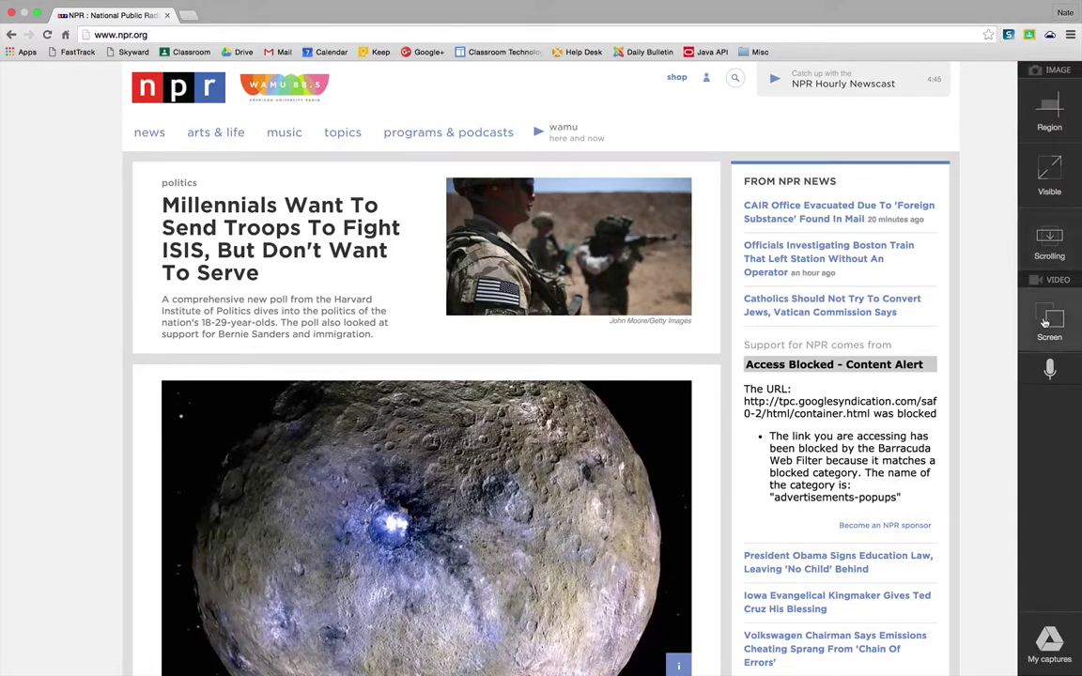
click(1050, 369)
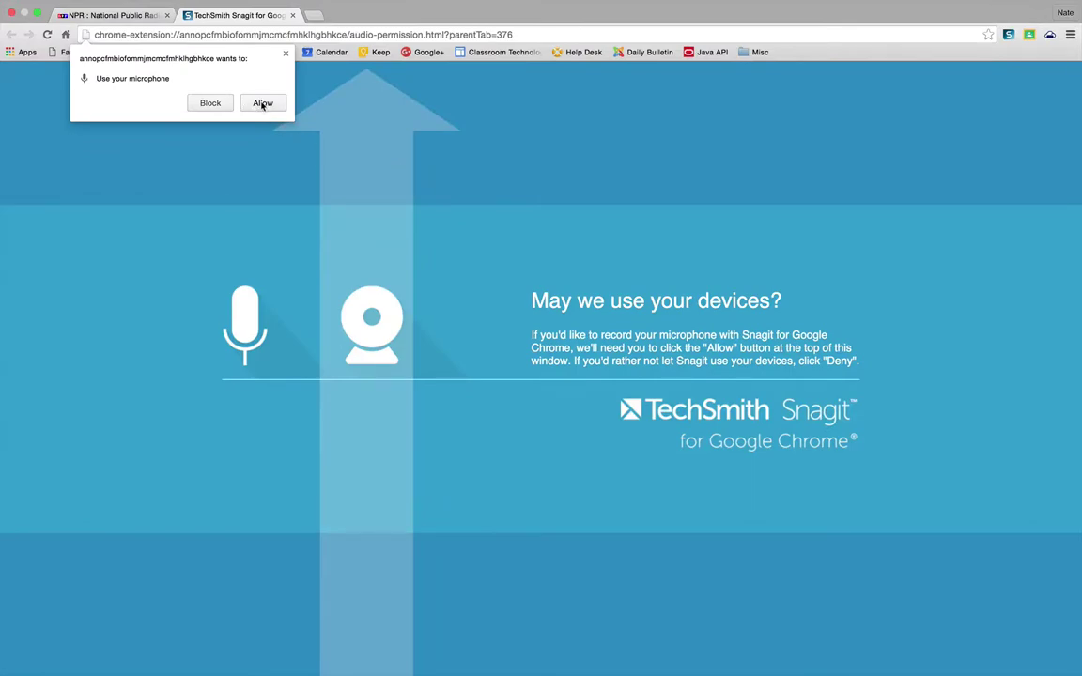
click(262, 103)
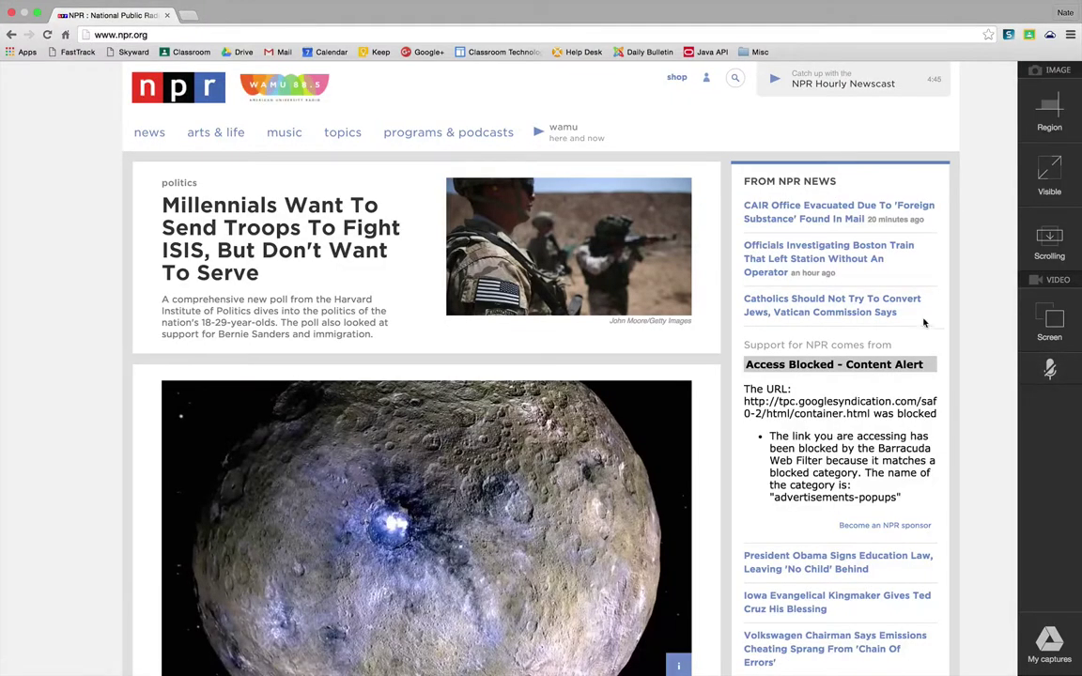
Start a Snagit screen video recording that shares the entire screen, and hide the screen sharing notification
click(1050, 321)
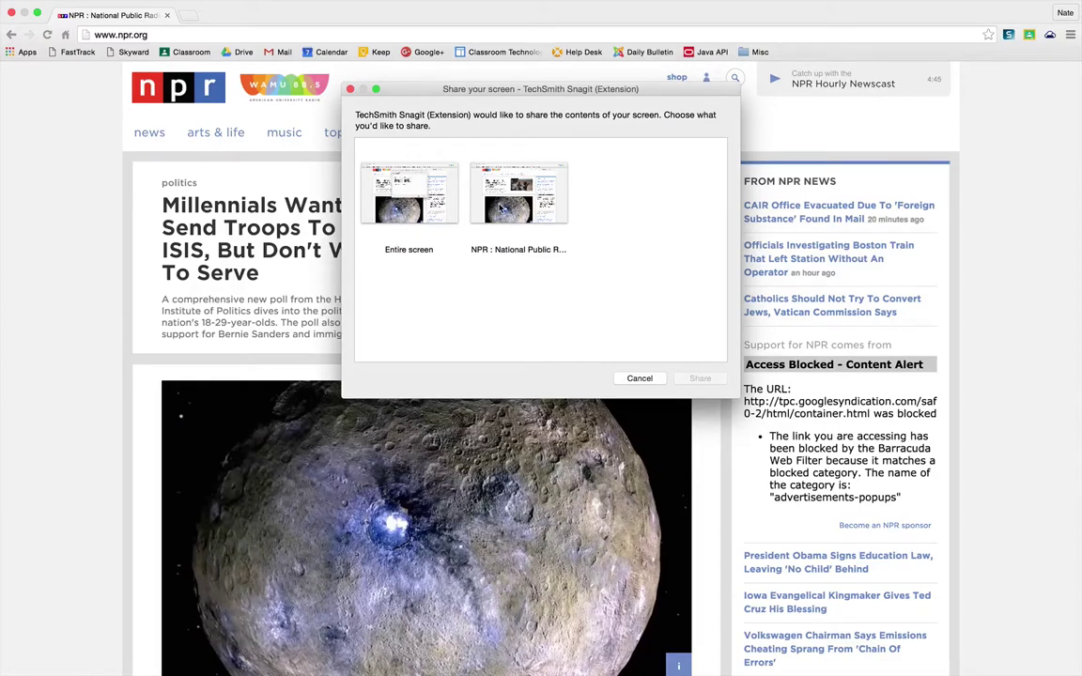
click(439, 207)
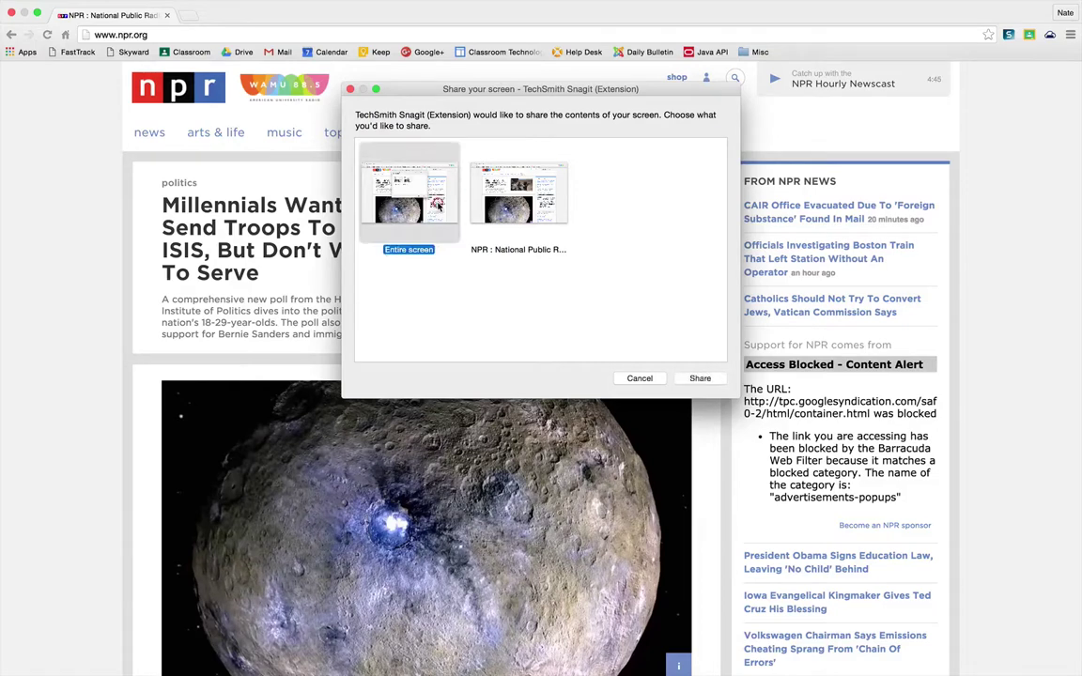
click(700, 379)
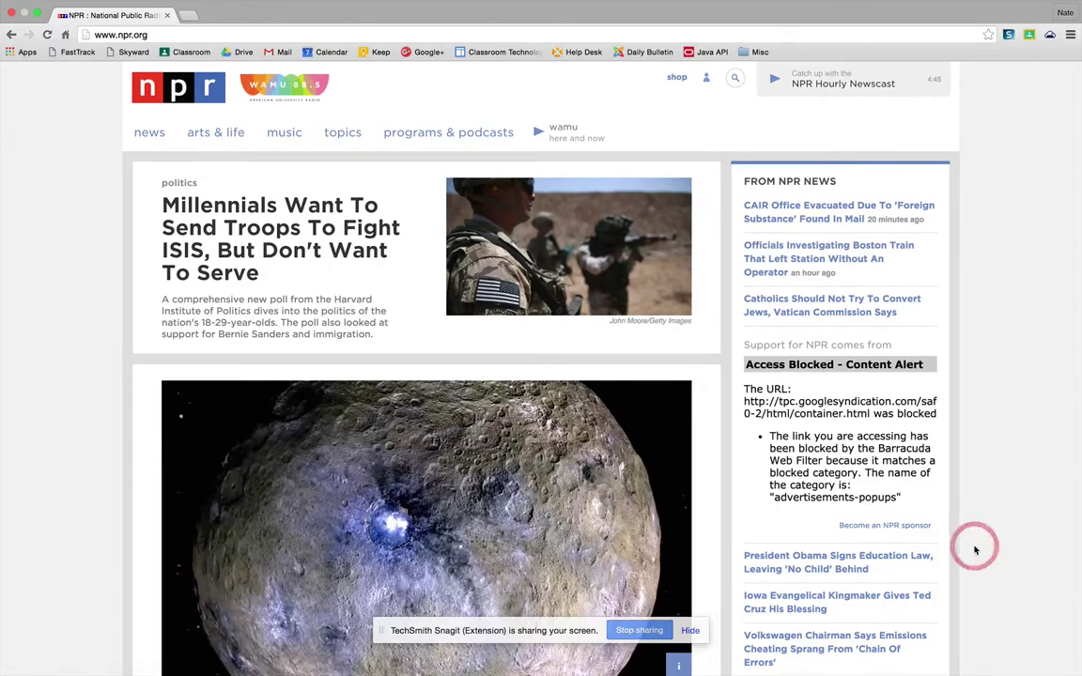
click(692, 631)
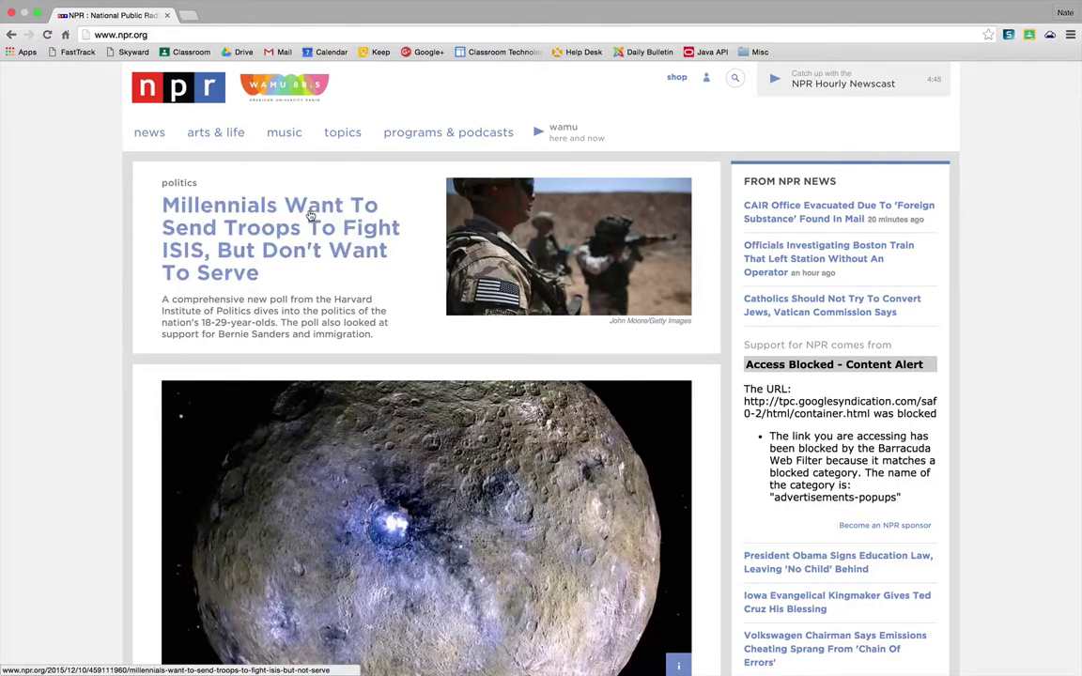
Go to the NPR news section and open its politics page while the screen is being recorded
click(159, 137)
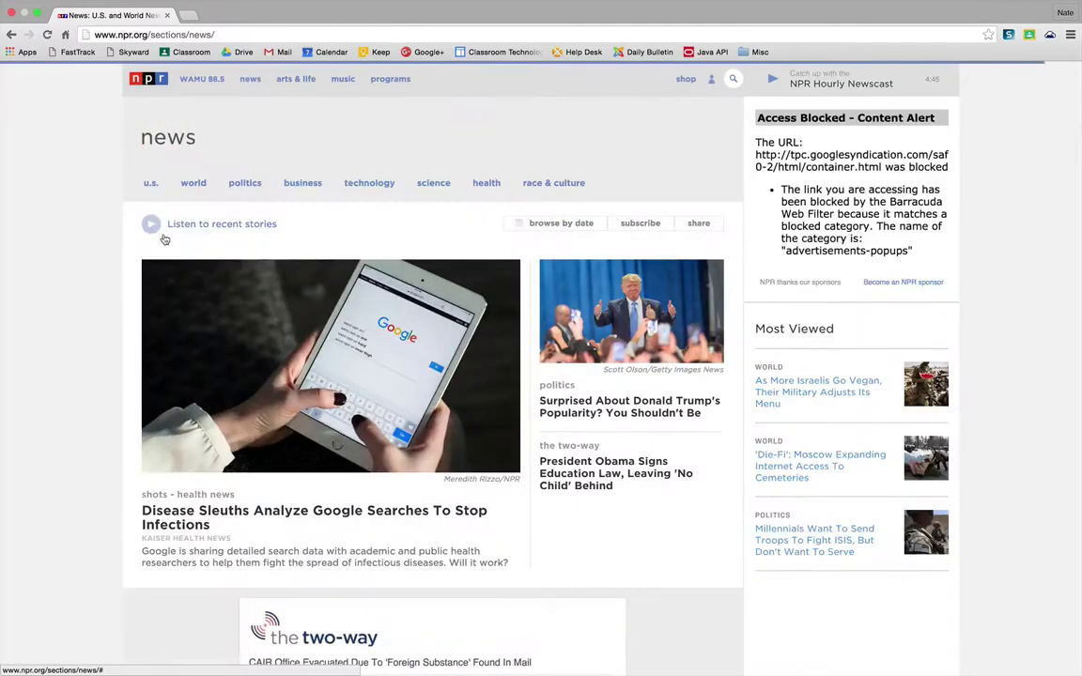
click(251, 185)
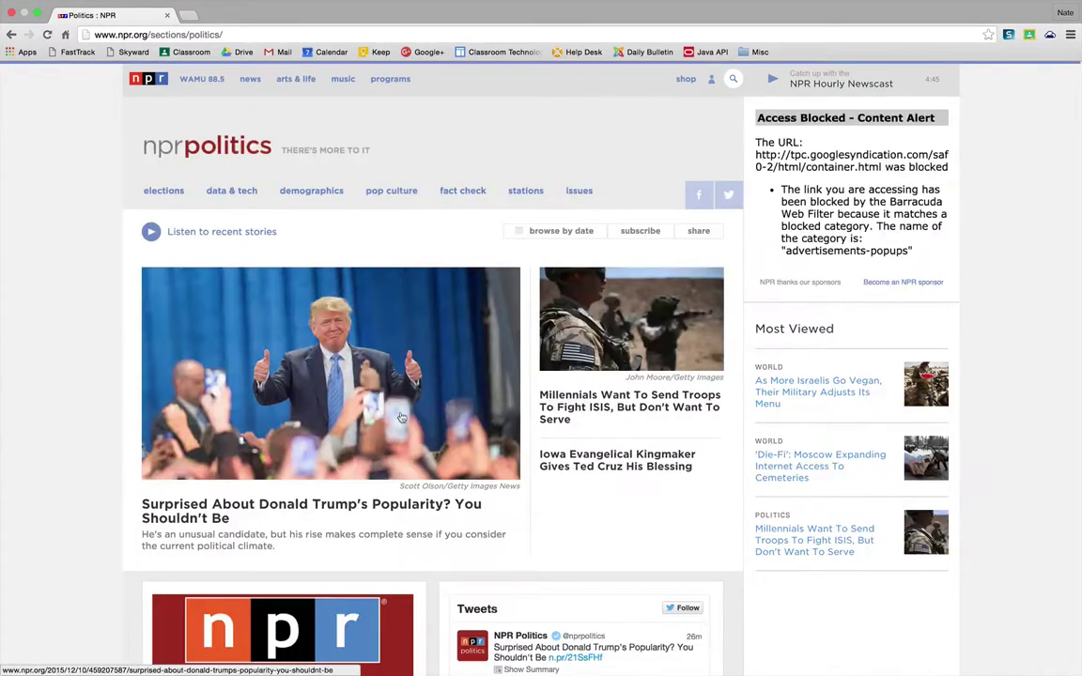
Open the article "How Billionaire Techies Hope To Reshape The Immigration Debate" from the NPR politics page
scroll(402, 425, down, 3)
scroll(402, 425, down, 5)
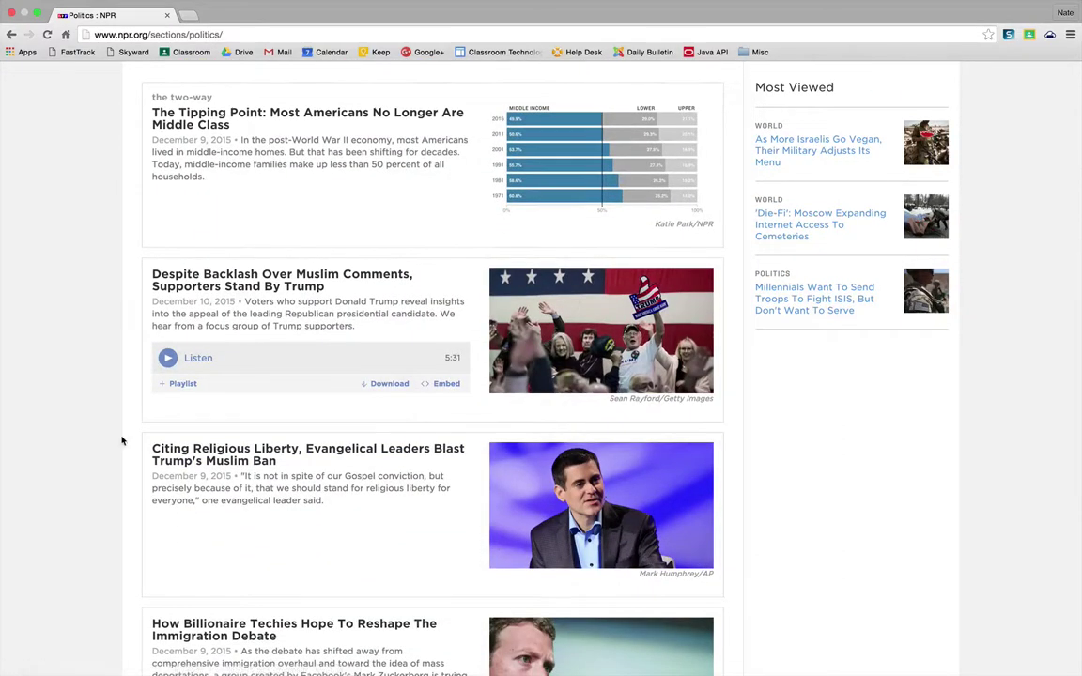
scroll(121, 440, down, 2)
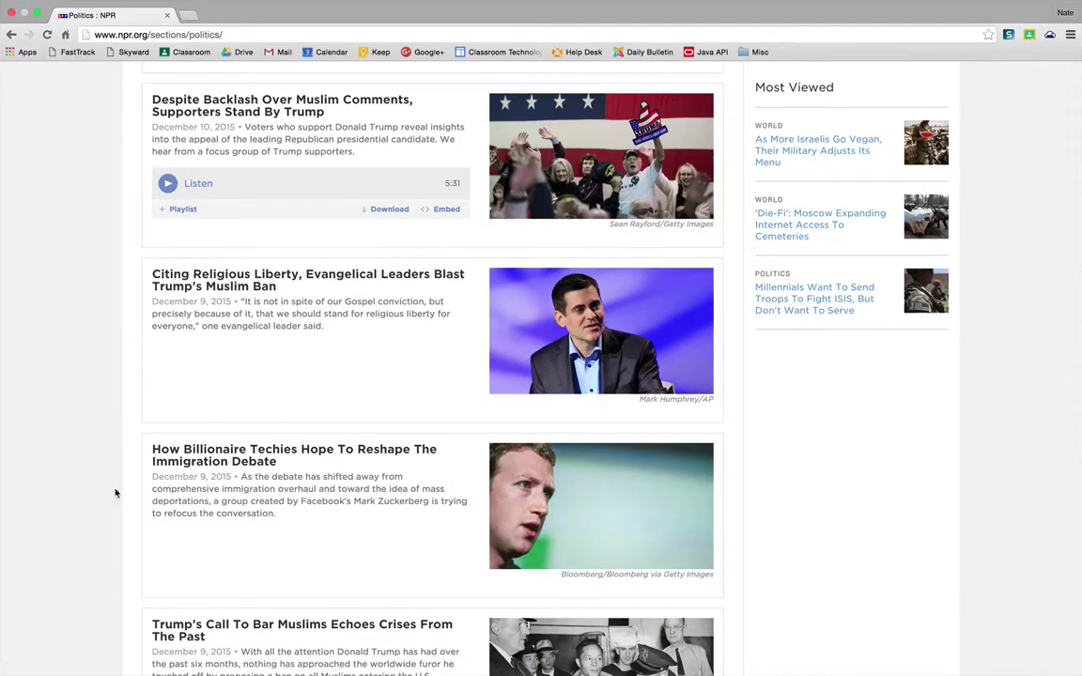
scroll(223, 468, down, 1)
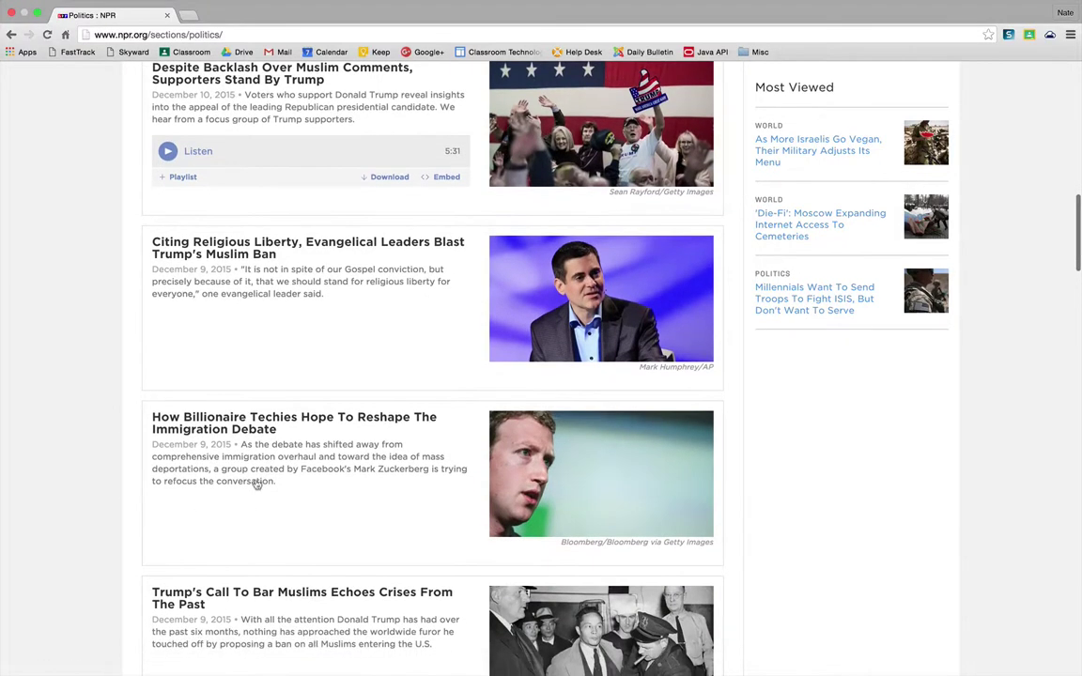
click(219, 430)
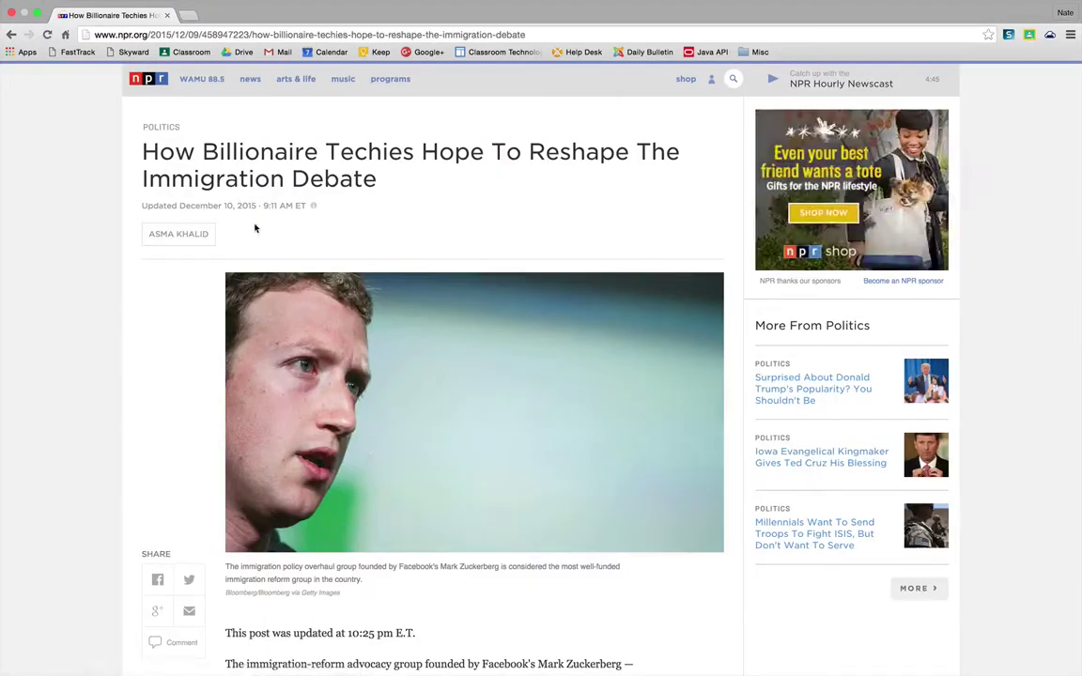
Briefly highlight the article's quote beginning "The stakes are incredibly high", clear the selection and return to the article's headline
scroll(488, 176, down, 10)
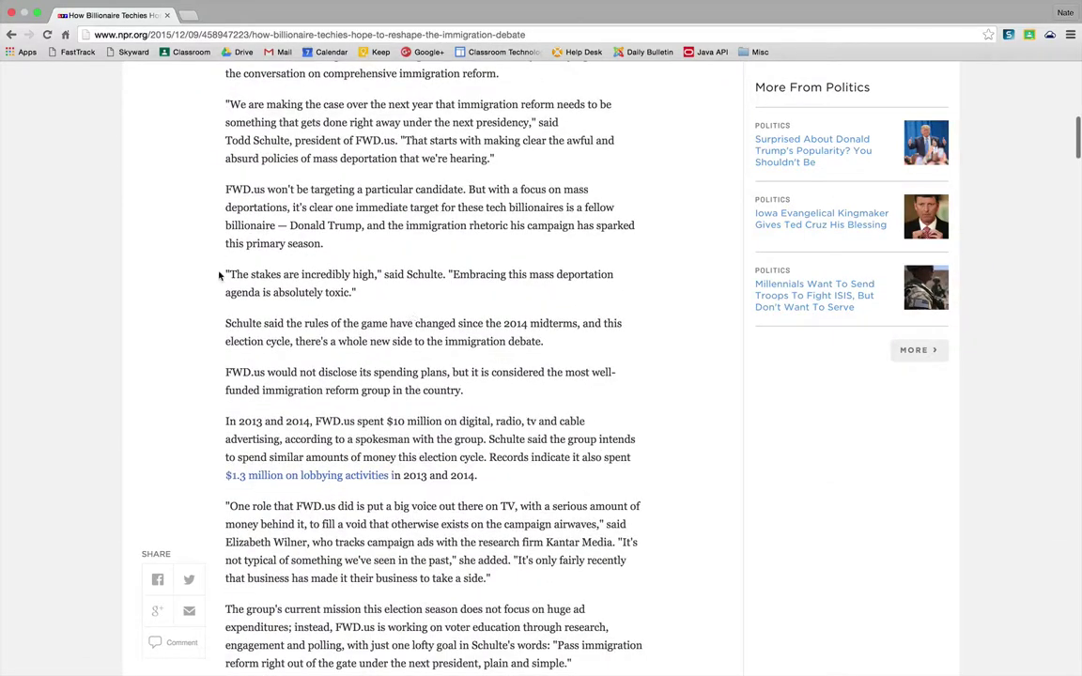
drag(227, 272, 375, 307)
click(375, 307)
scroll(491, 275, up, 10)
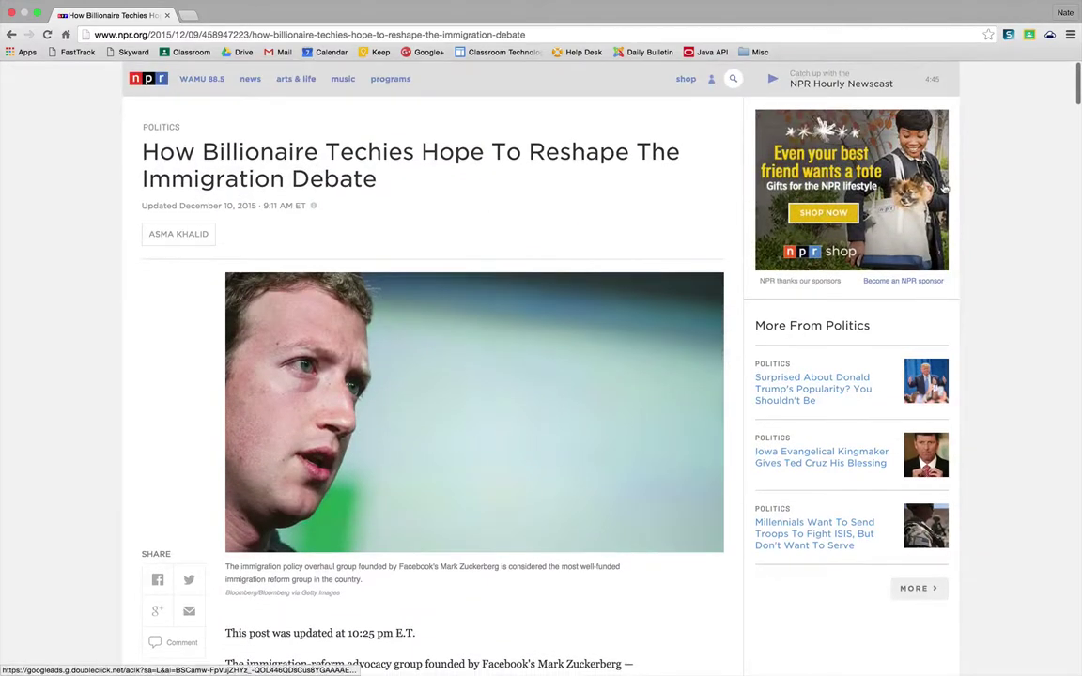
Stop the Snagit recording and play the video back with the sound muted, skipping ahead to the article section before pausing
click(1010, 38)
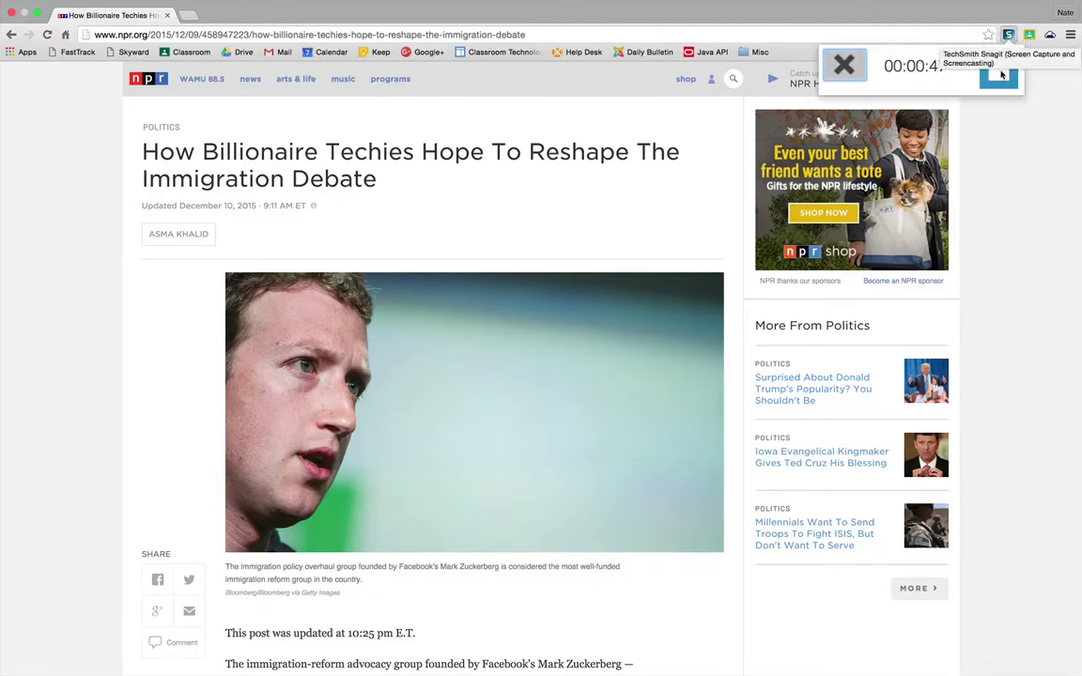
click(1000, 75)
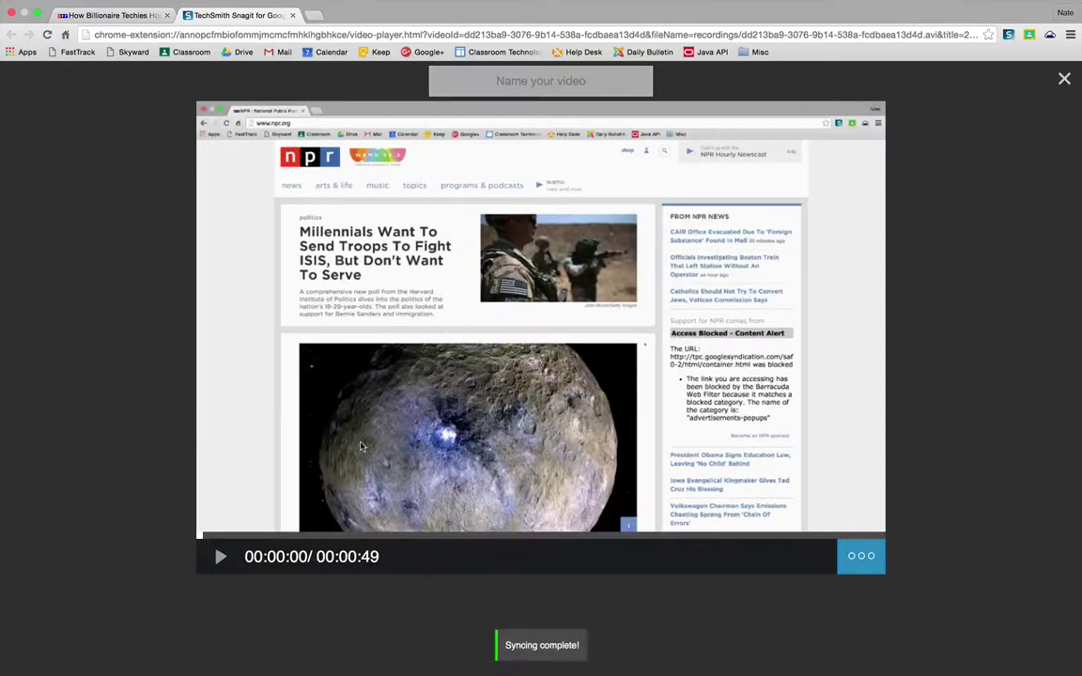
click(219, 556)
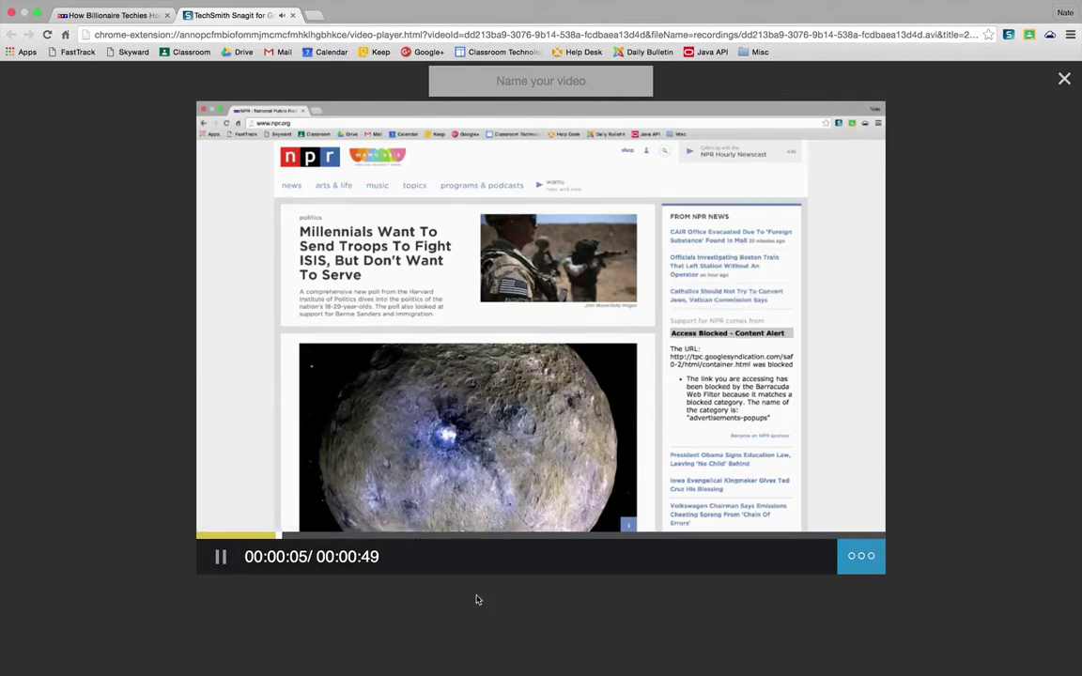
key(XF86AudioMute)
click(603, 537)
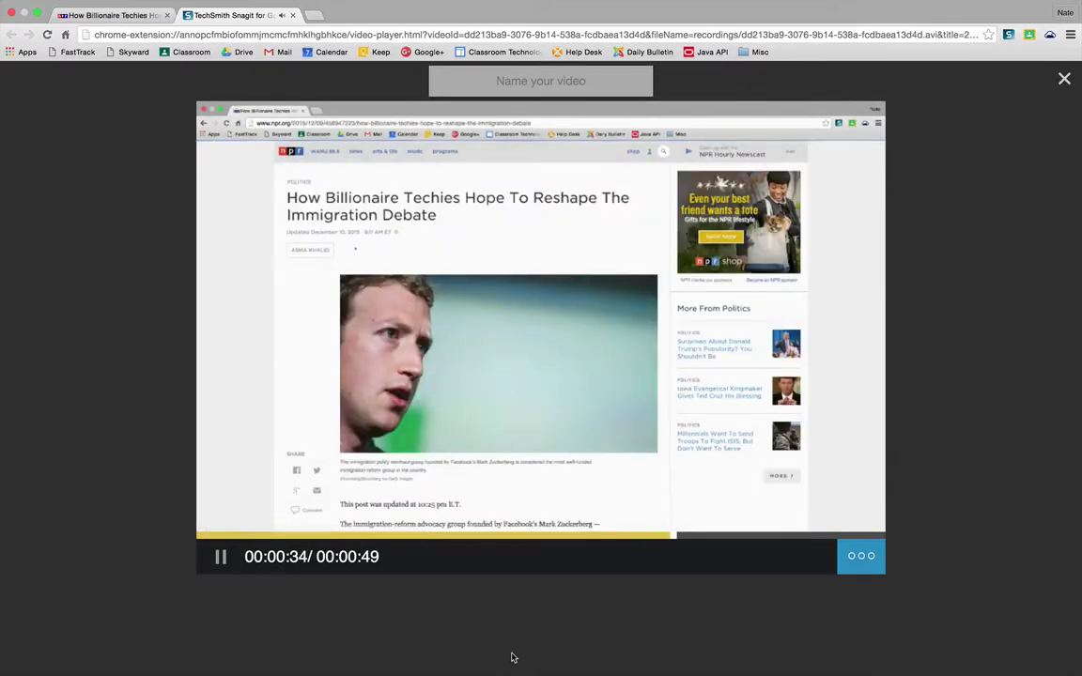
click(219, 560)
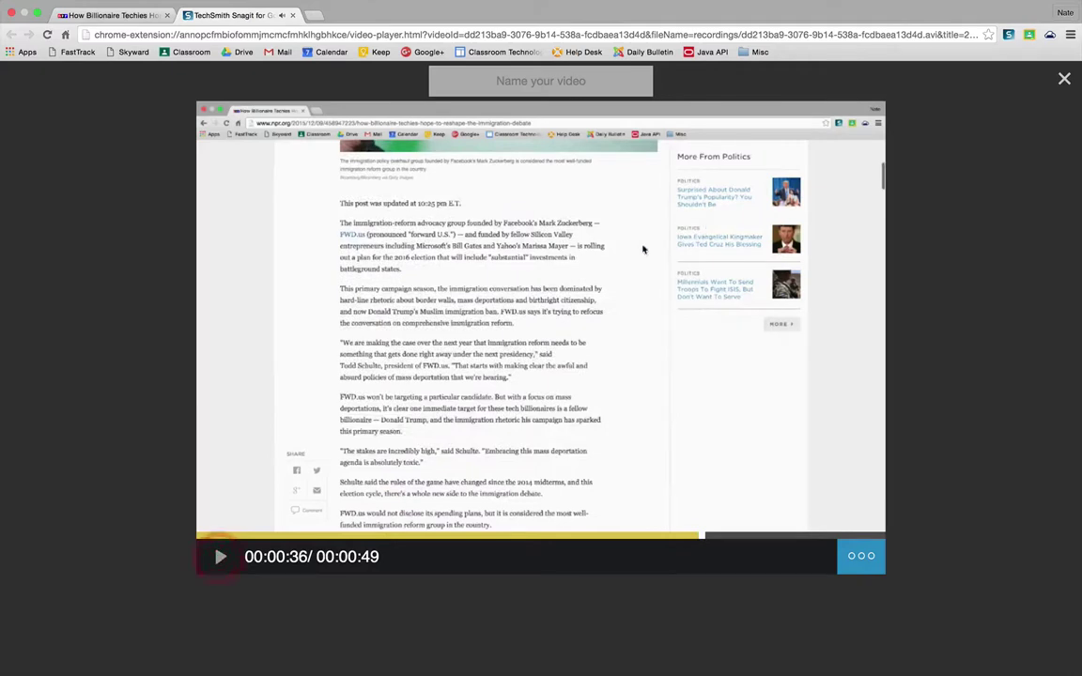
Look at the recorded video's name field and sharing options, and close the video preview
click(514, 75)
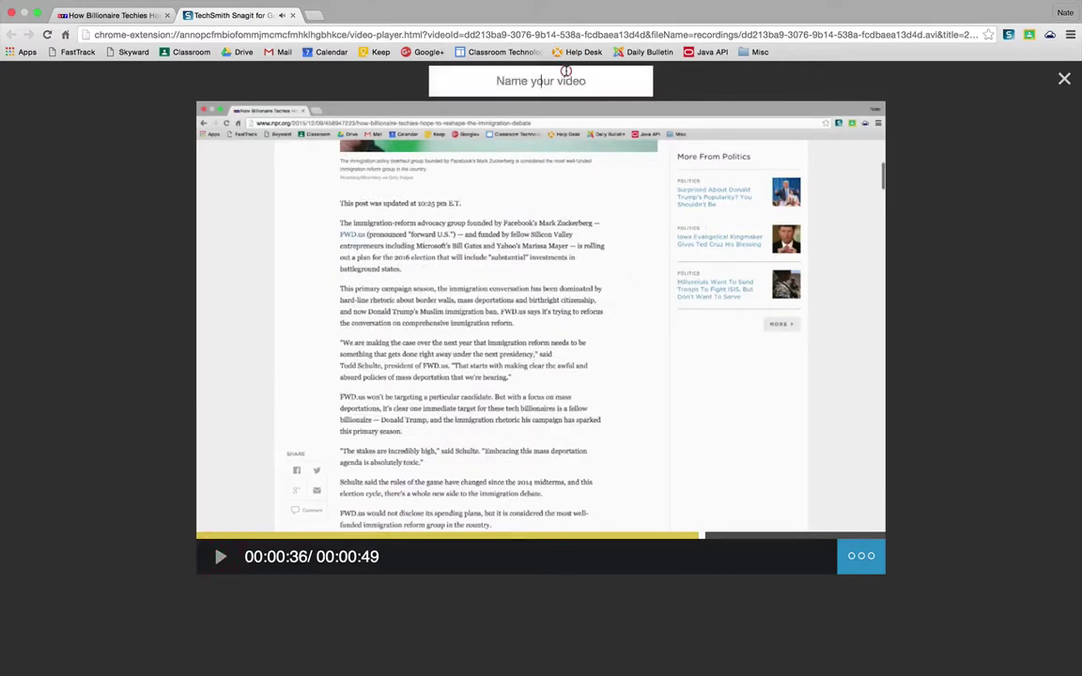
click(863, 560)
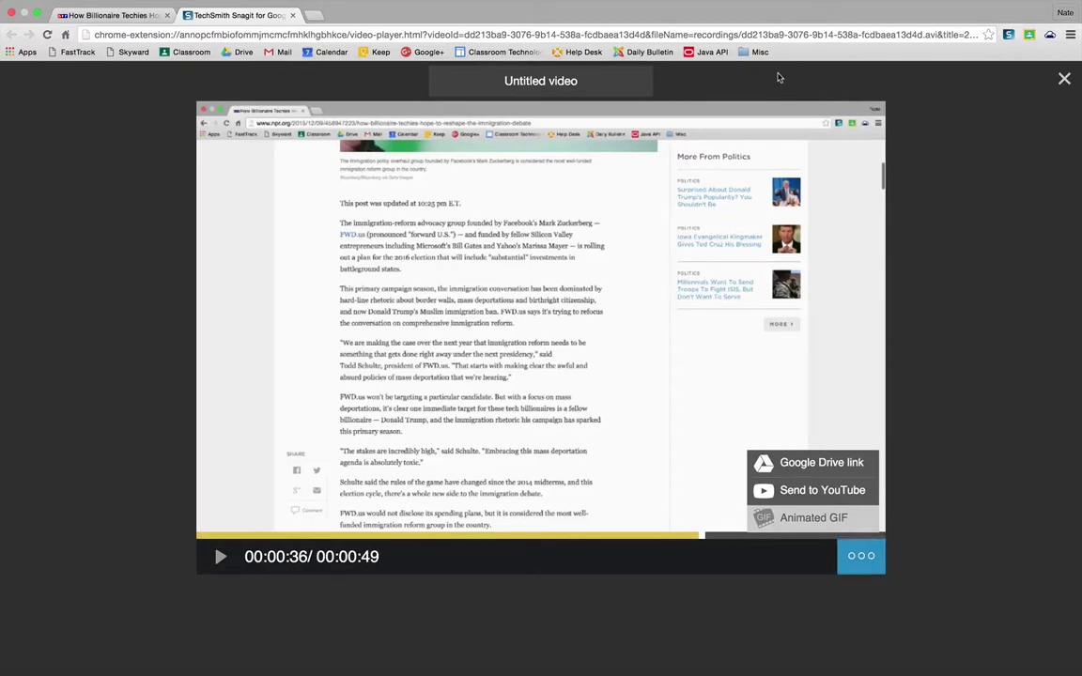
click(1065, 80)
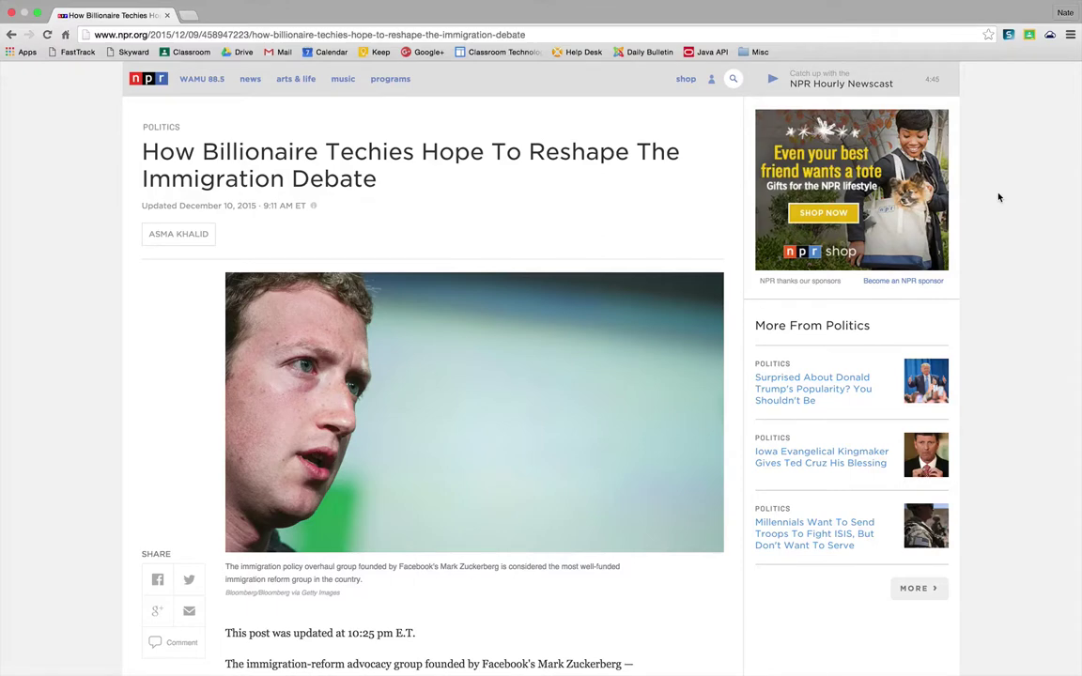
Open Snagit's saved captures folder in Google Drive, preview Untitled video.avi and close the preview
click(1008, 35)
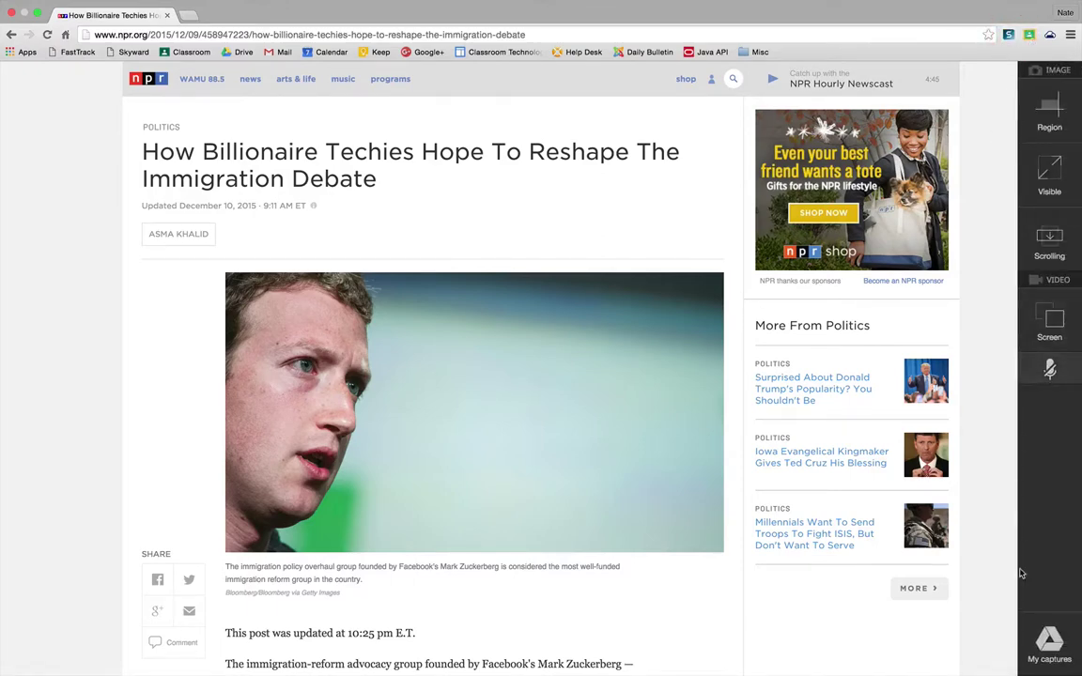
click(1050, 639)
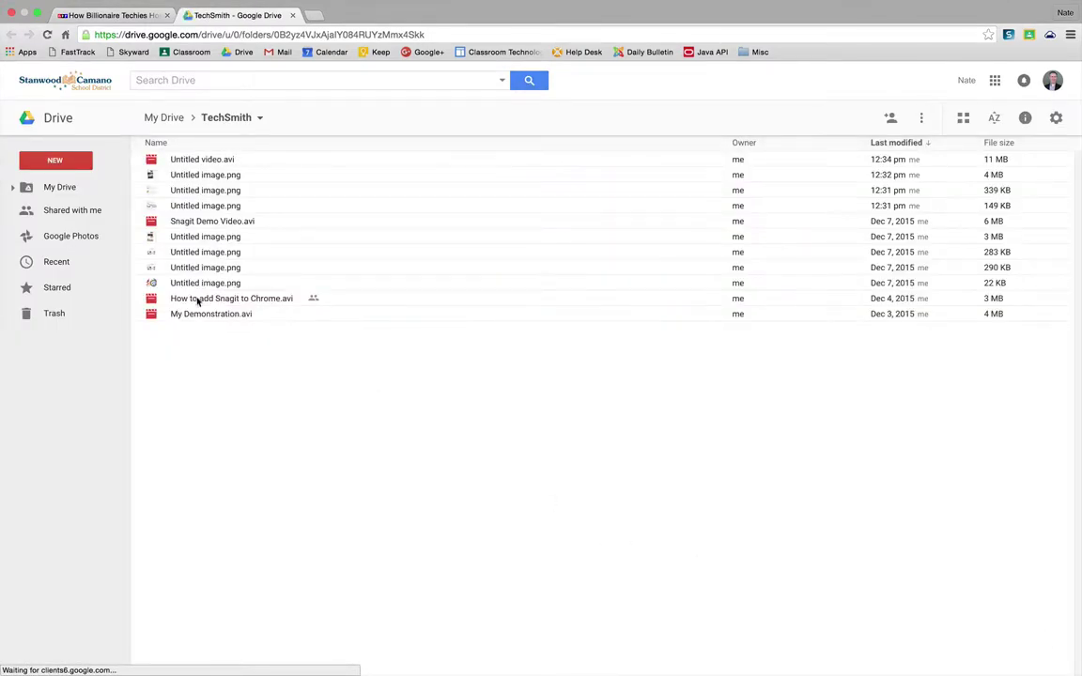
click(199, 158)
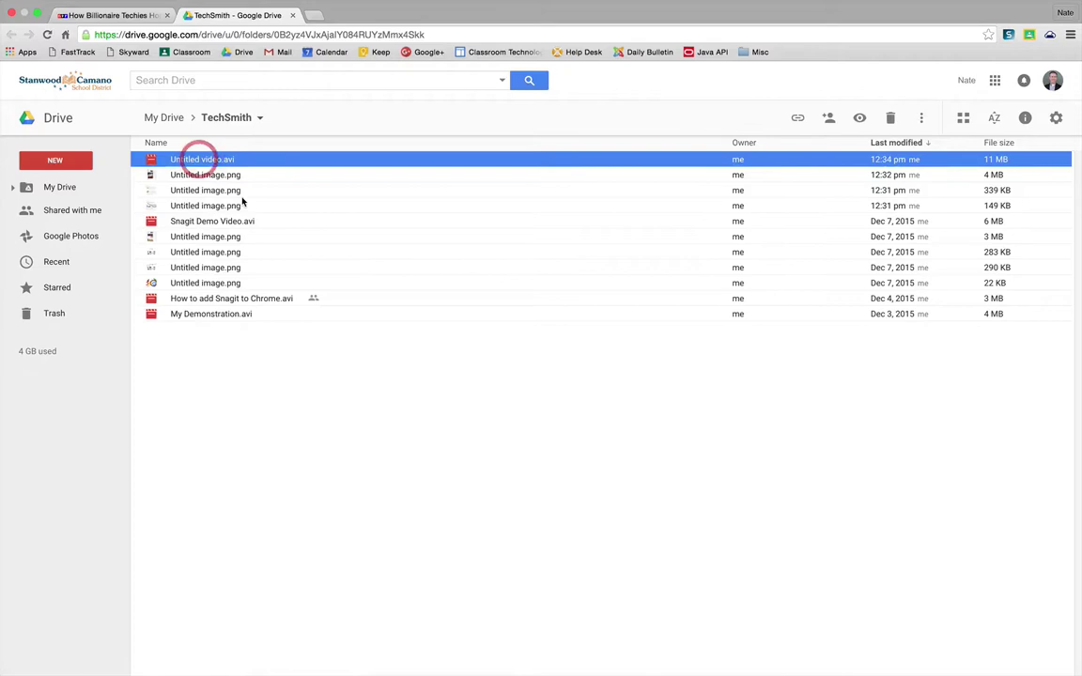
double_click(186, 163)
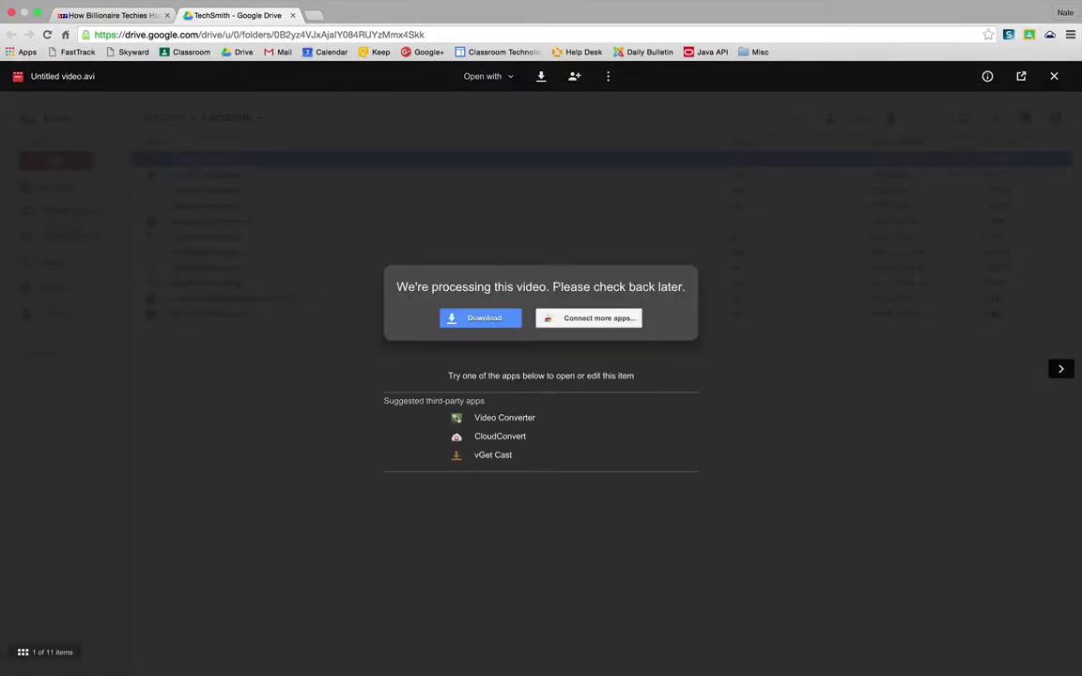
click(1054, 77)
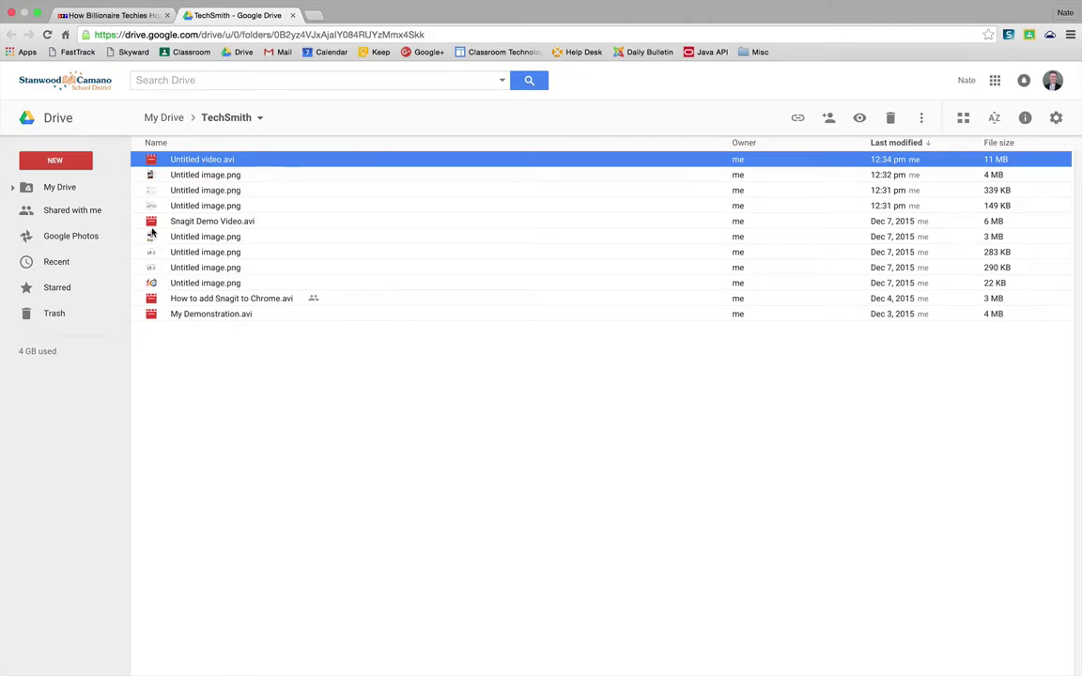
Preview Snagit Demo Video.avi, close it, and reopen the TechSmith folder from My Drive
double_click(151, 220)
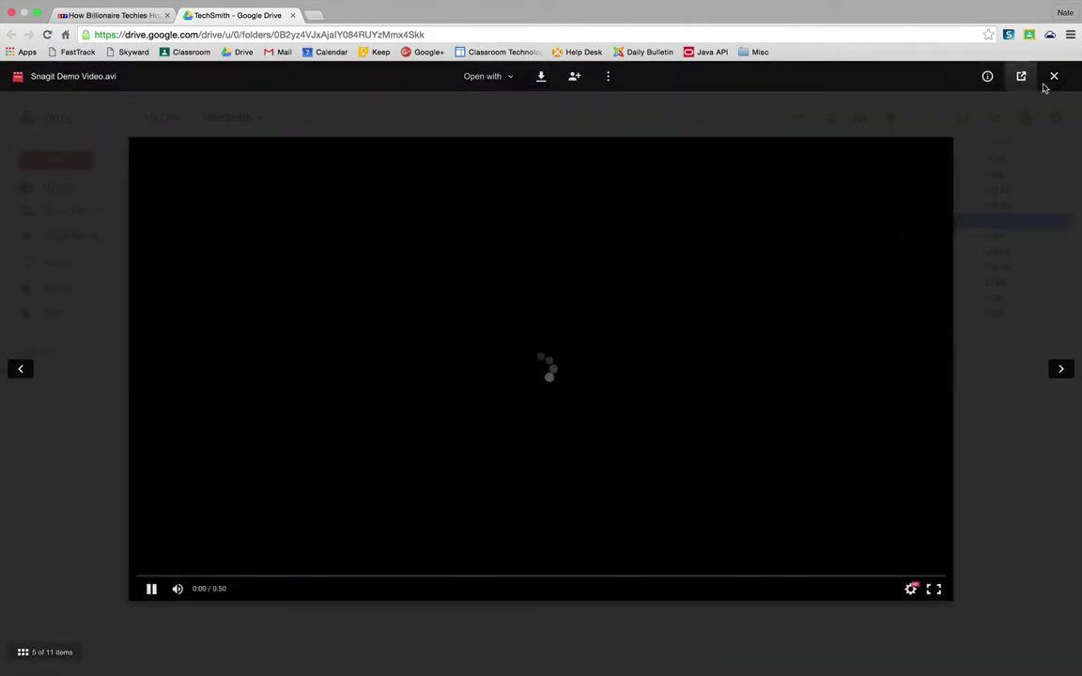
click(1052, 77)
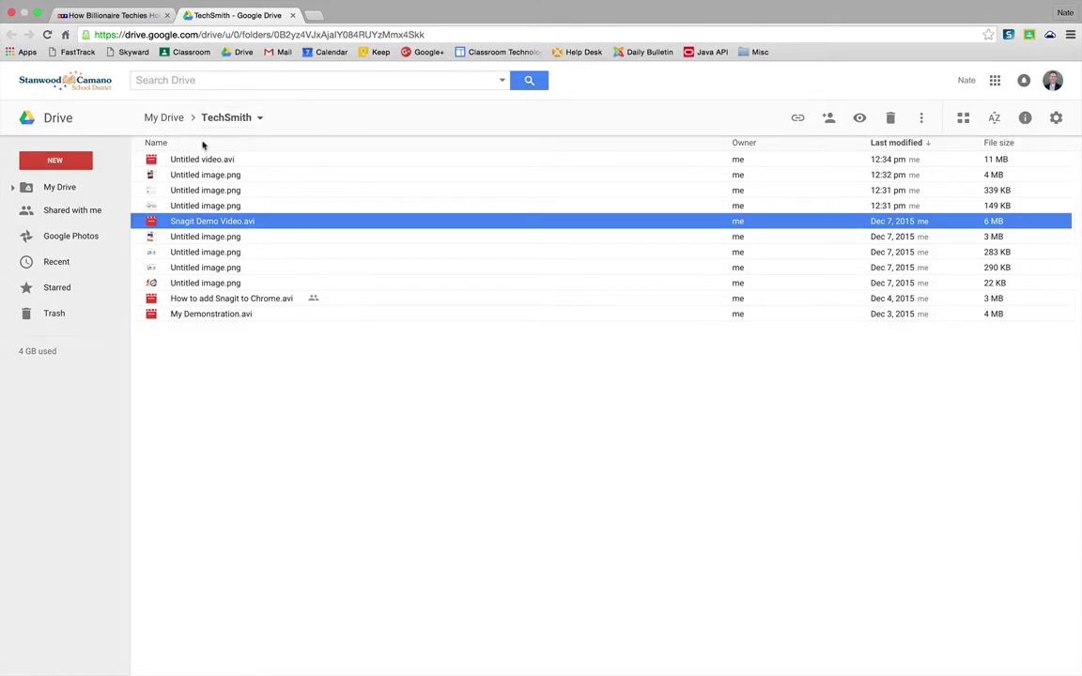
click(47, 187)
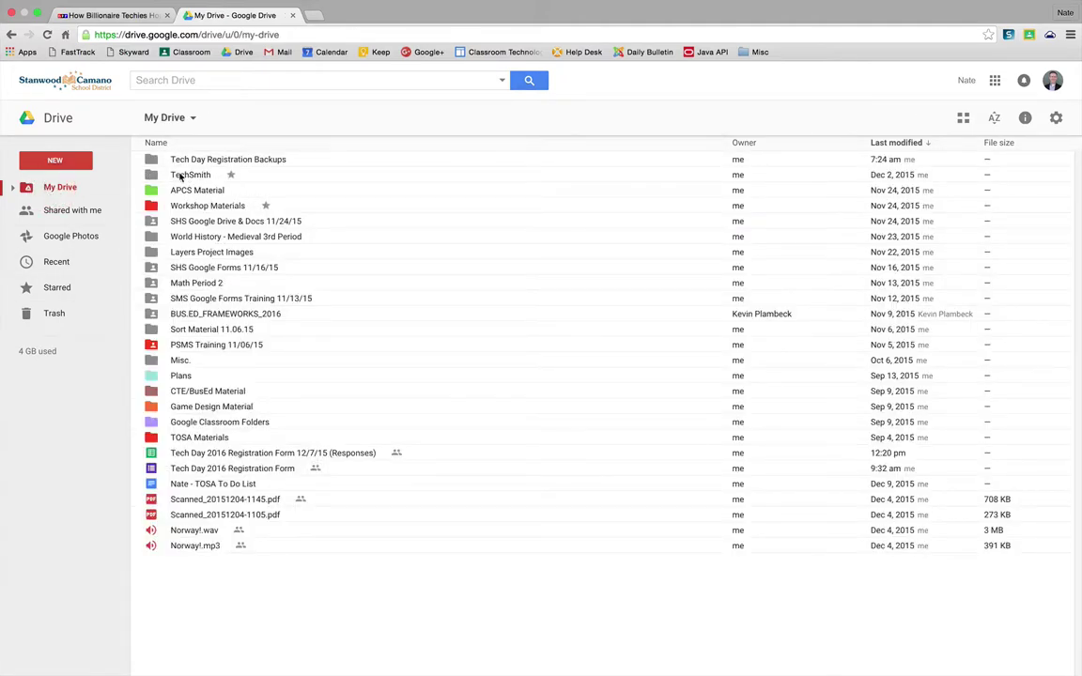
double_click(186, 176)
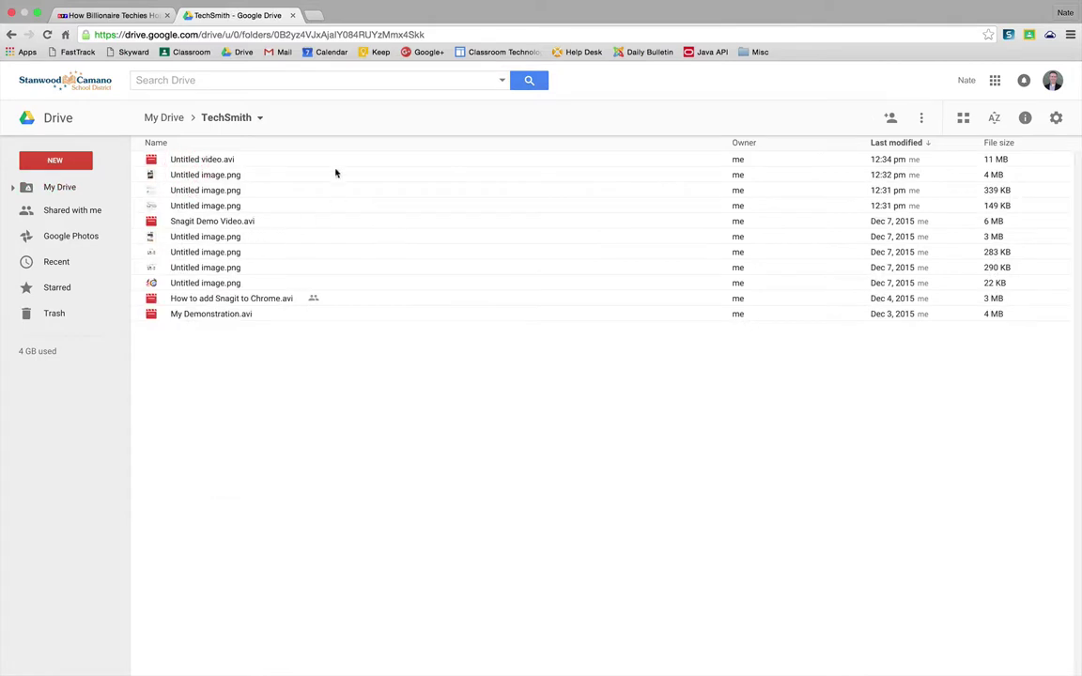